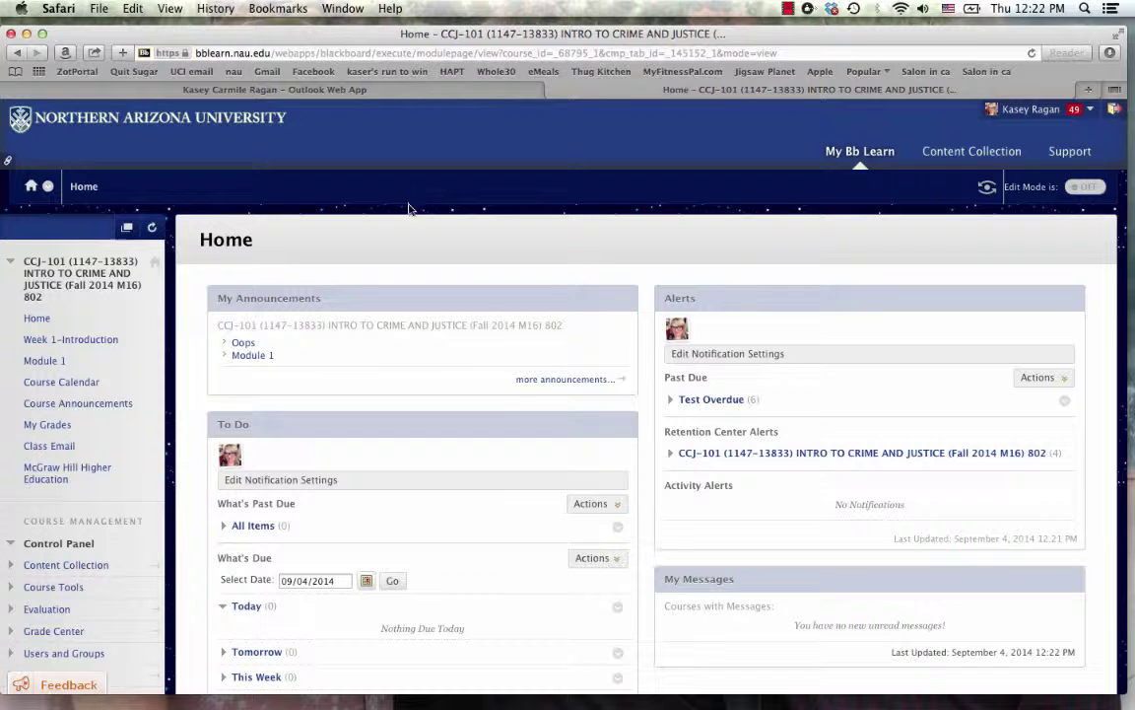
# - View the course's McGraw-Hill Higher Education tools page and return to the course home page
pyautogui.scroll(-2, 387, 240)
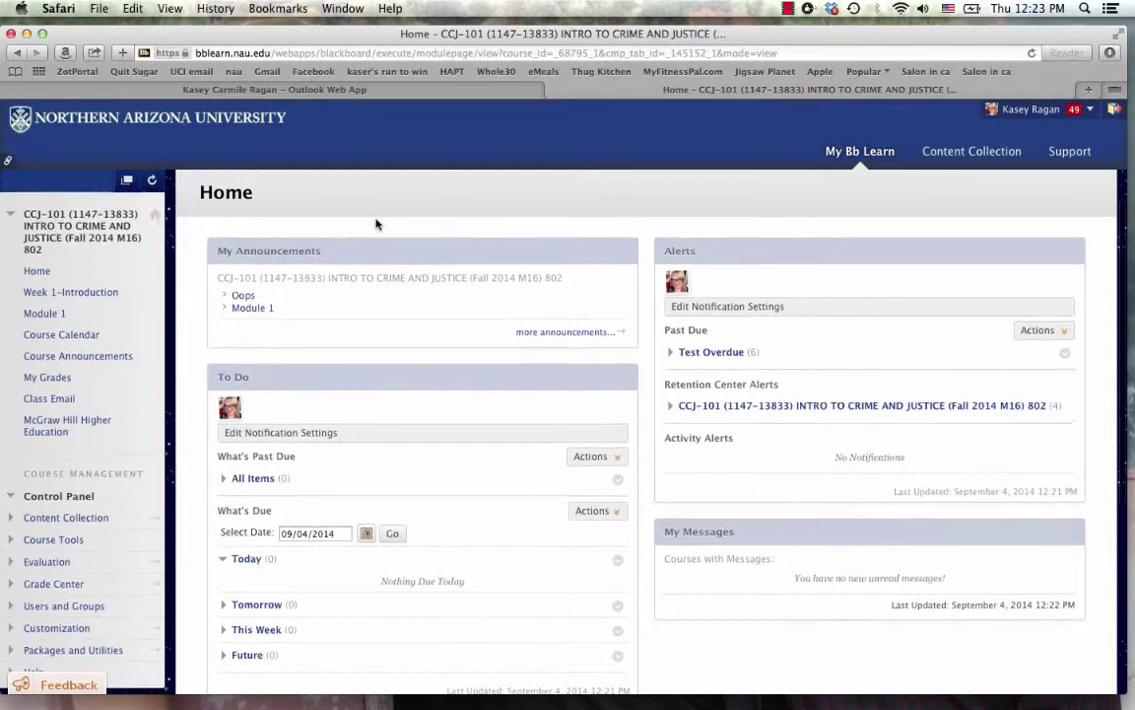
pyautogui.scroll(2, 375, 223)
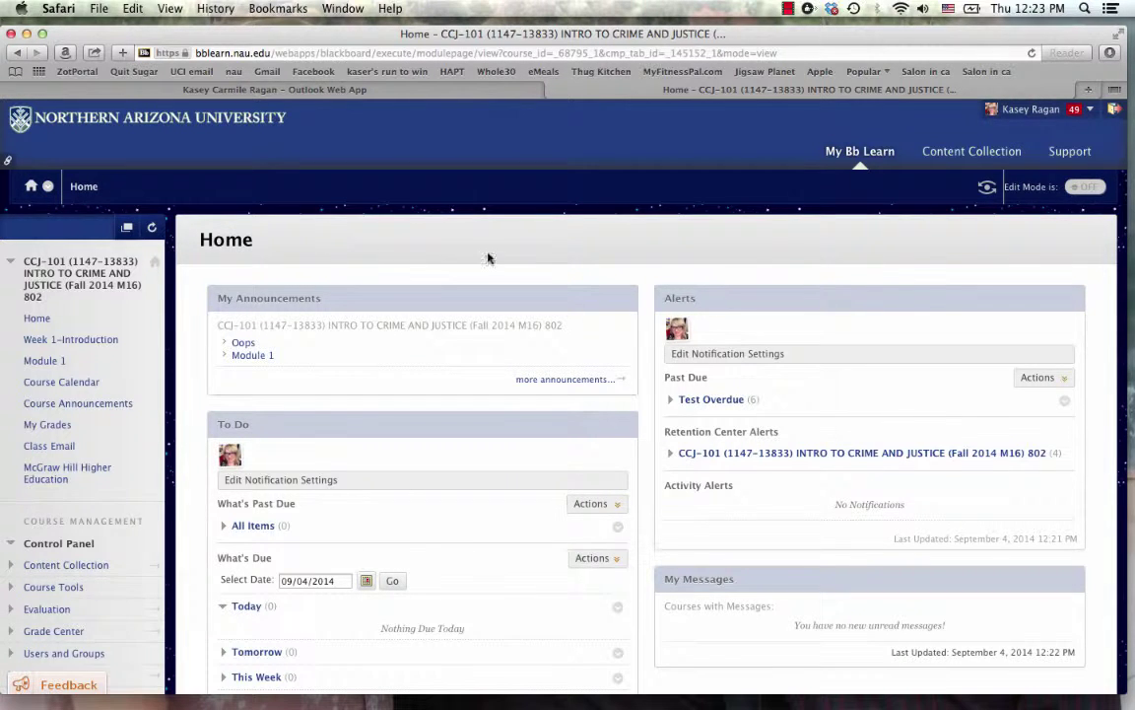
pyautogui.scroll(-1, 487, 258)
pyautogui.scroll(-2, 488, 255)
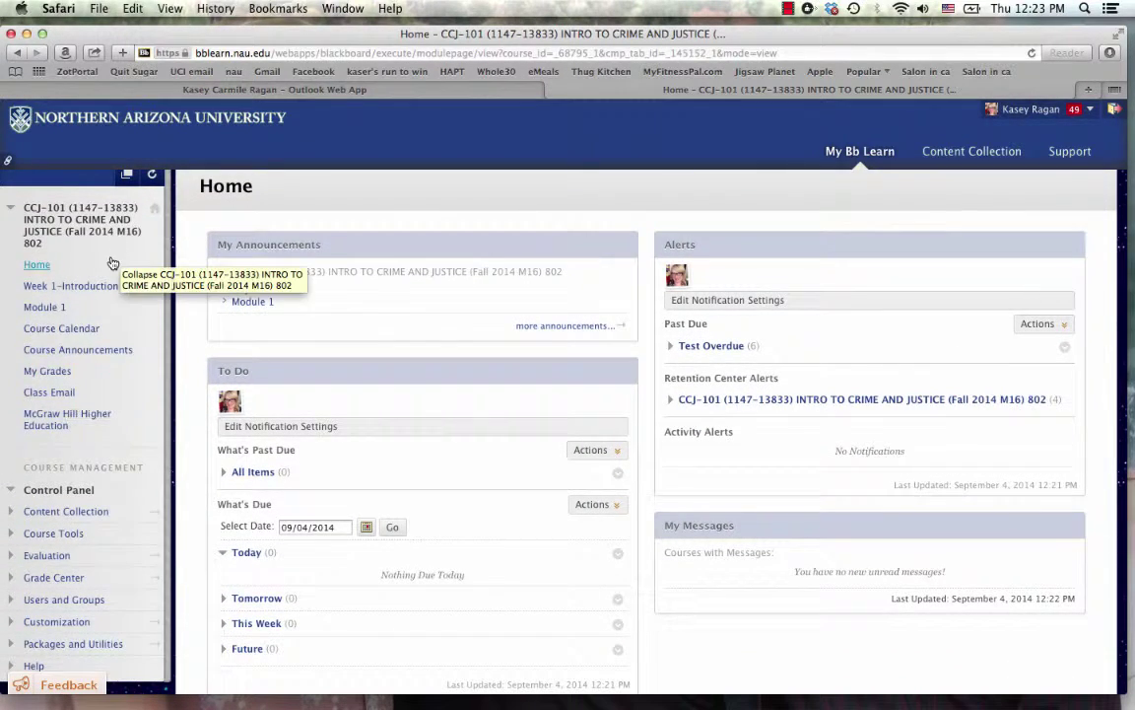
pyautogui.click(61, 424)
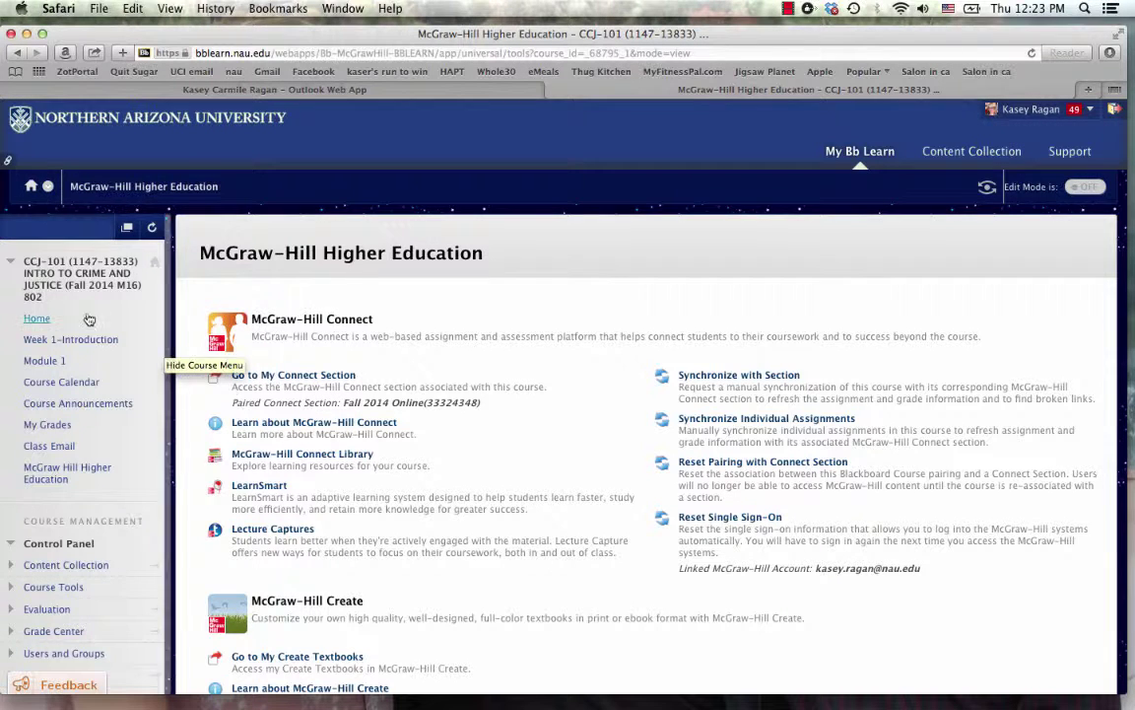
pyautogui.click(43, 318)
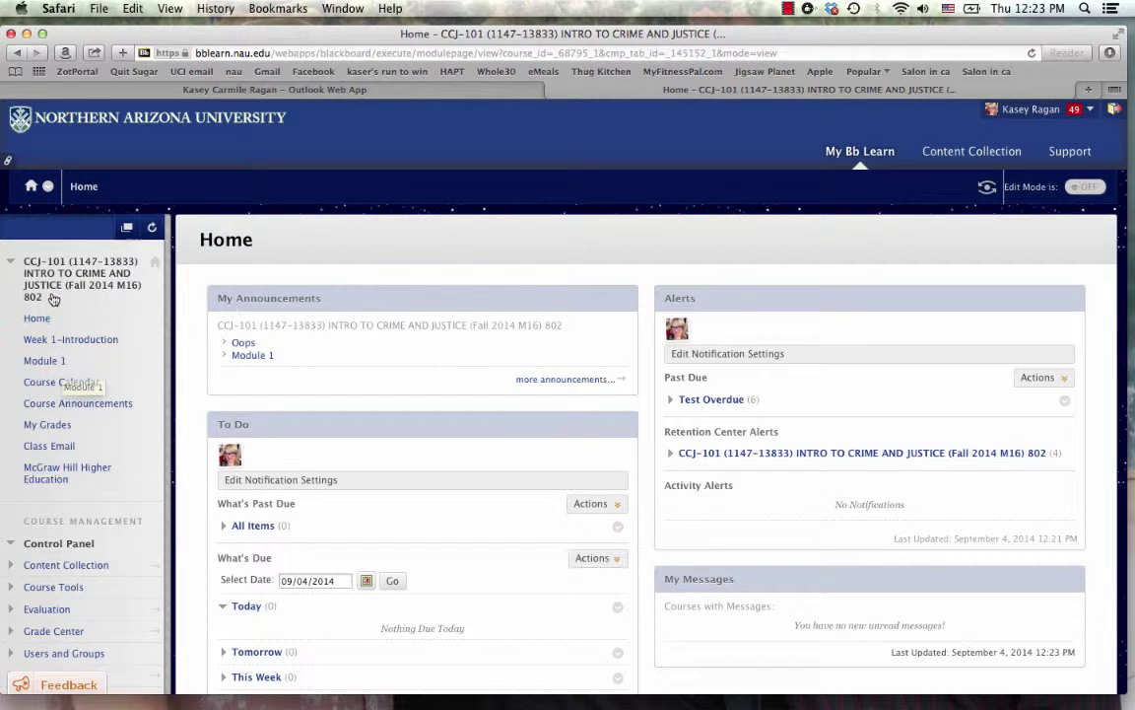
# - Open Module 1 and view the contents of its McGraw Hill Learn Smart User Guides folder
pyautogui.click(43, 362)
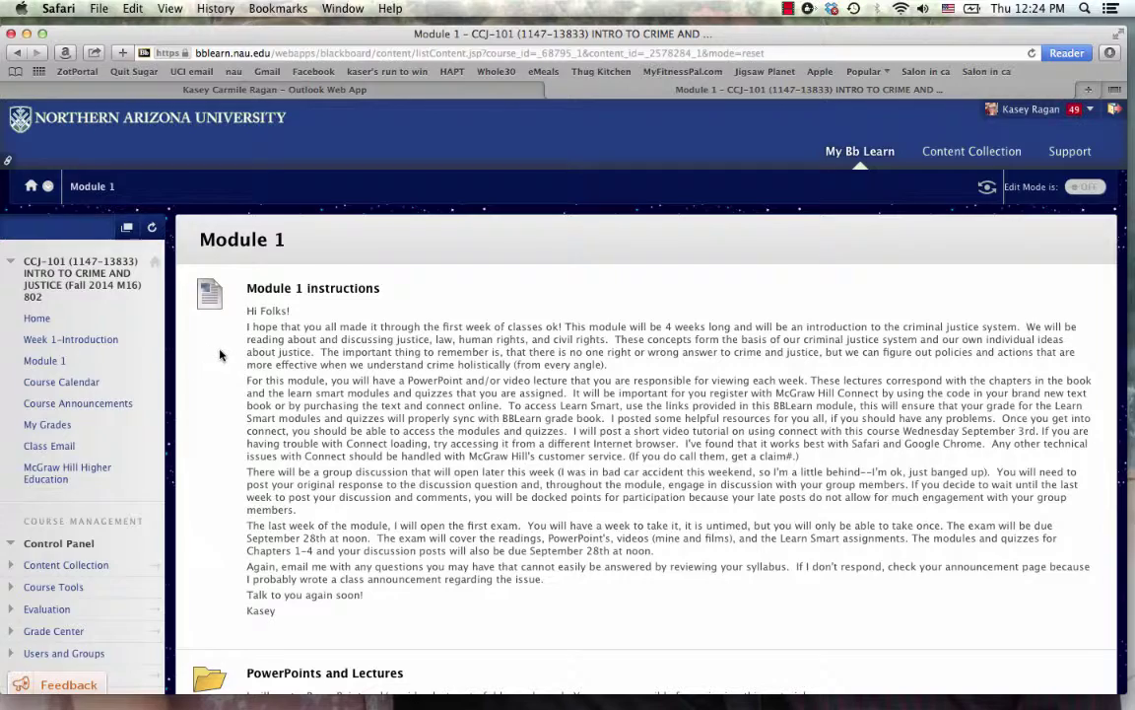
pyautogui.scroll(-2, 220, 354)
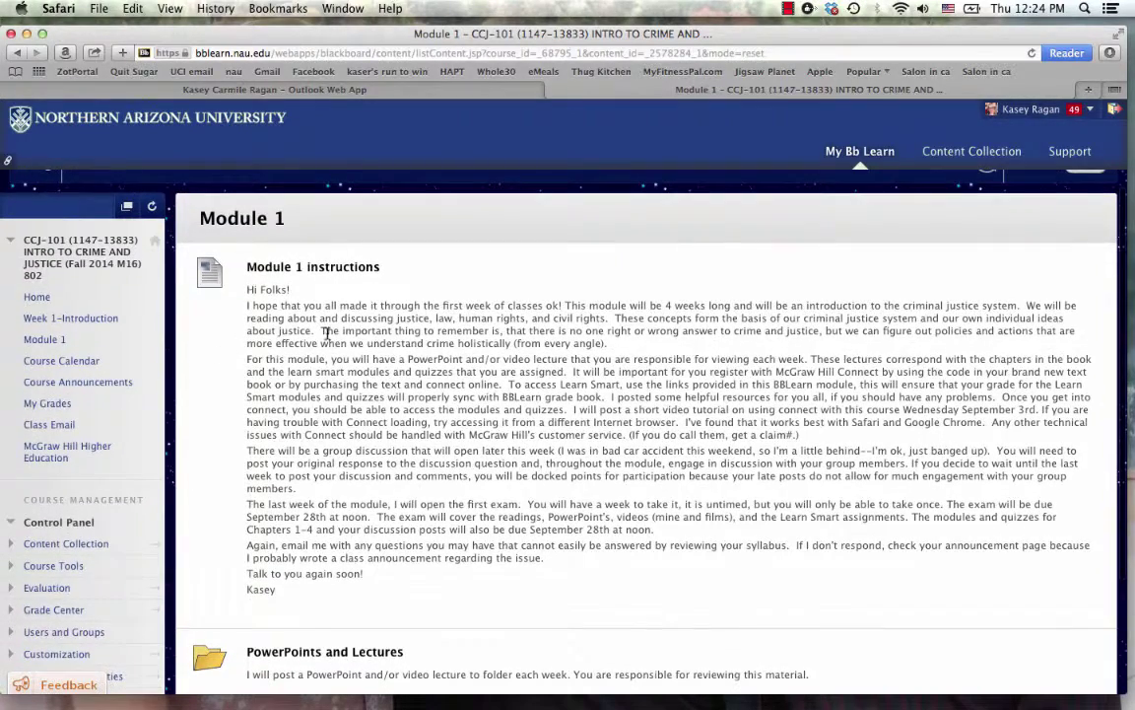
pyautogui.scroll(-3, 210, 405)
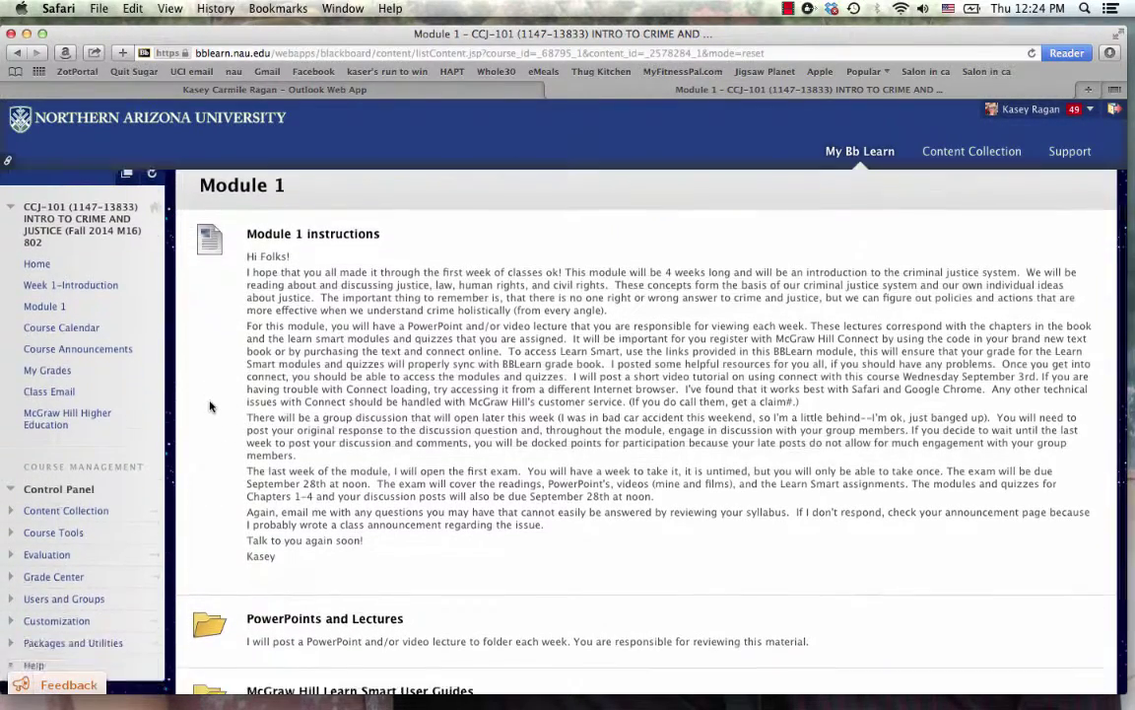
pyautogui.scroll(-10, 210, 405)
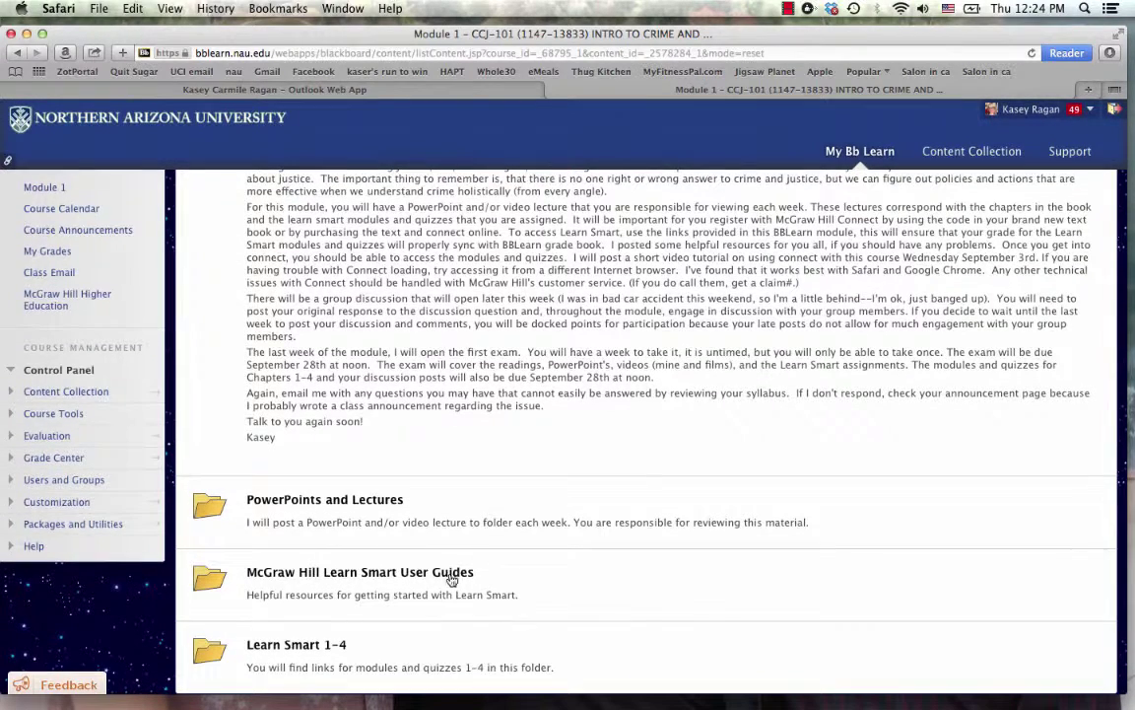
pyautogui.click(325, 576)
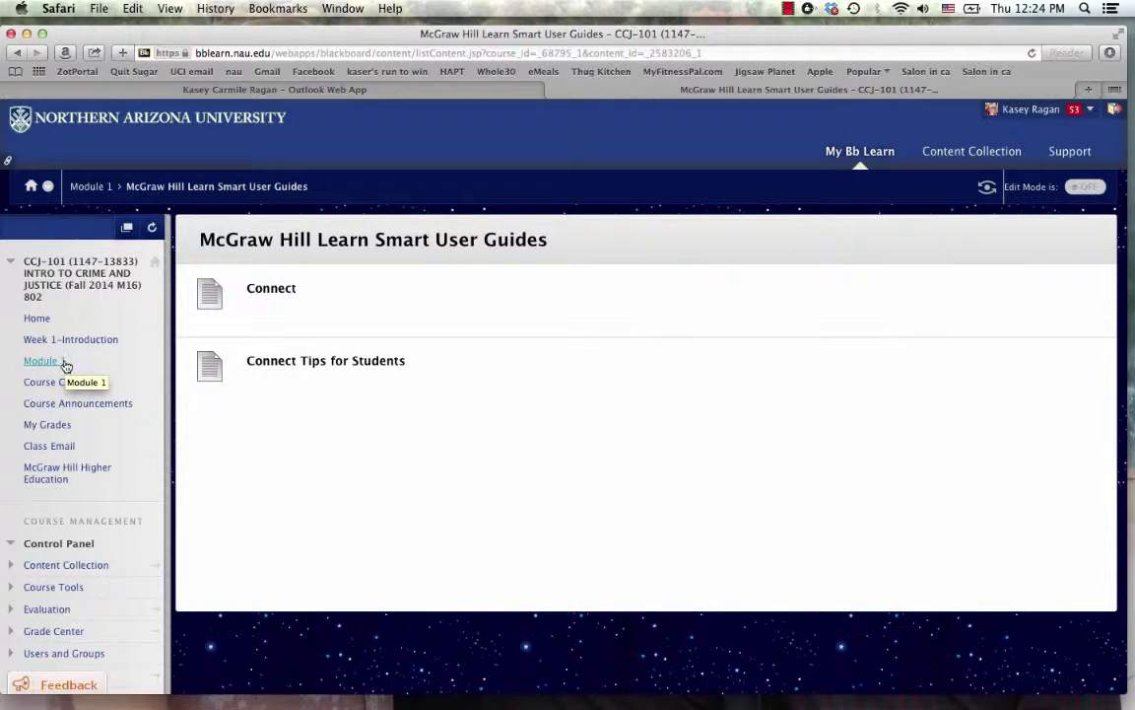
# - From Module 1's Learn Smart 1-4 folder, launch "Chapter 1. What Is the Criminal Justice System?" and agree to send the non-secure form
pyautogui.click(104, 187)
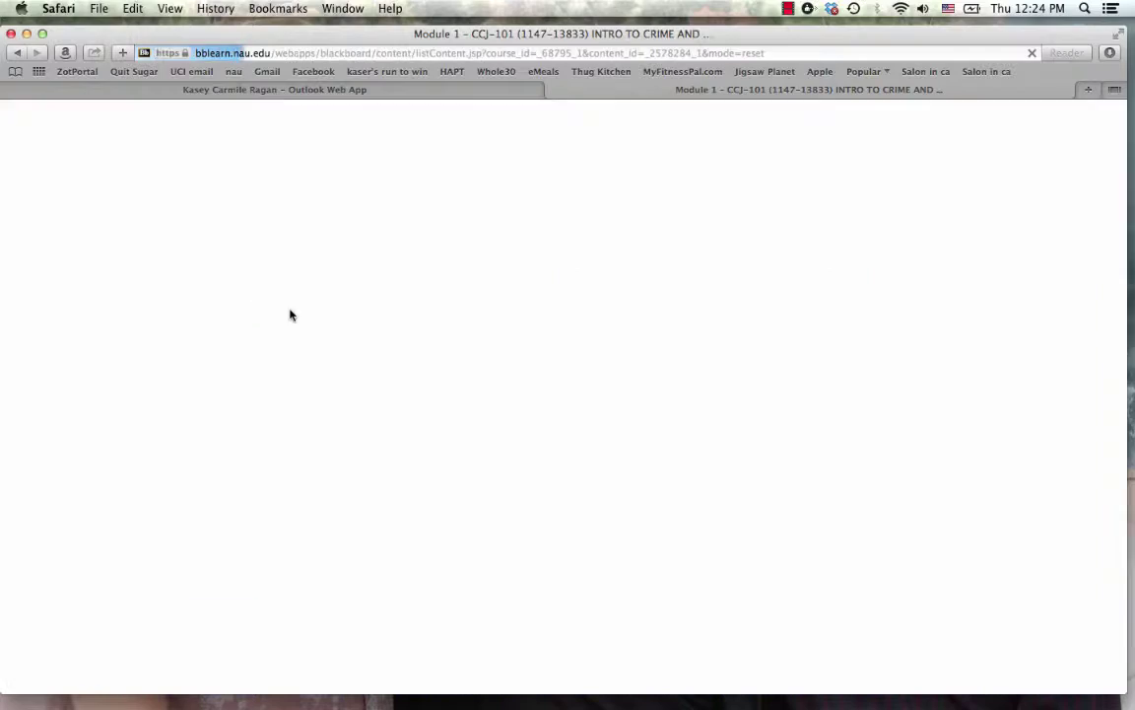
pyautogui.scroll(-4, 450, 512)
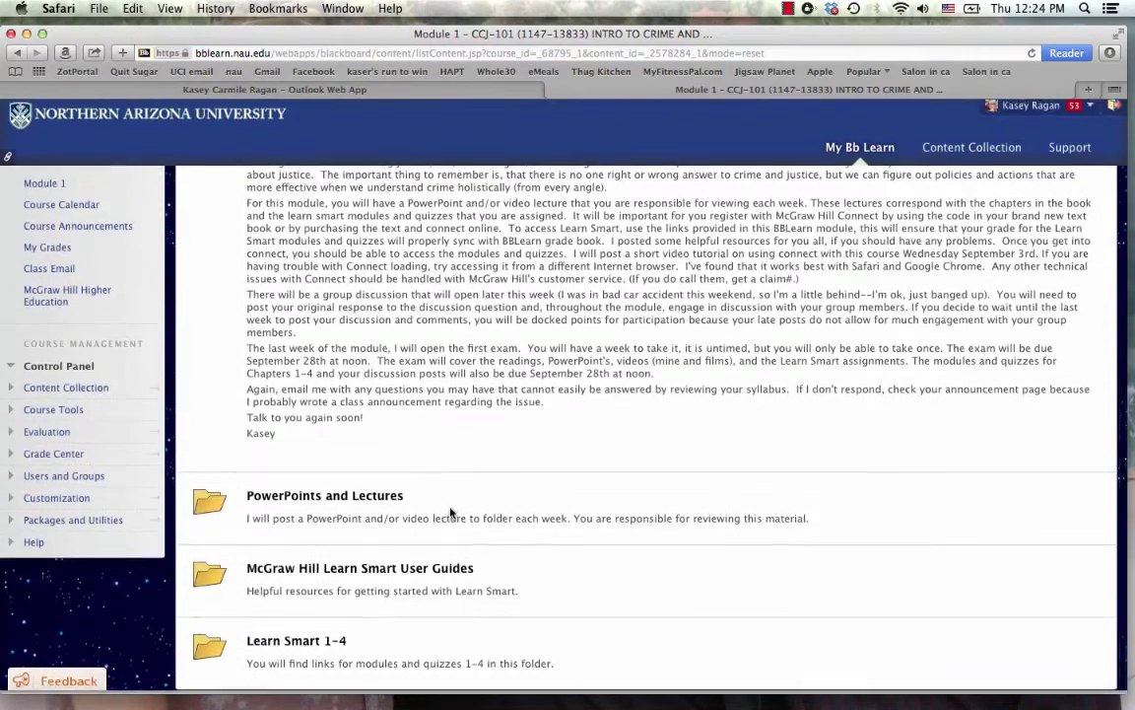
pyautogui.click(311, 646)
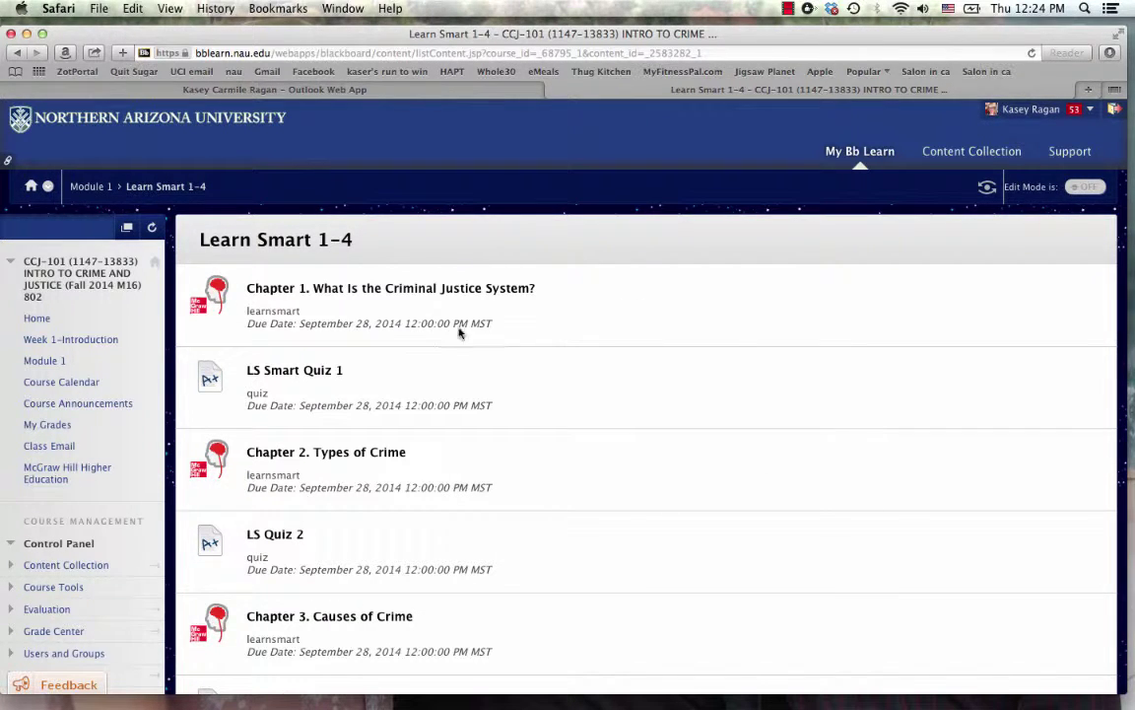
pyautogui.click(392, 289)
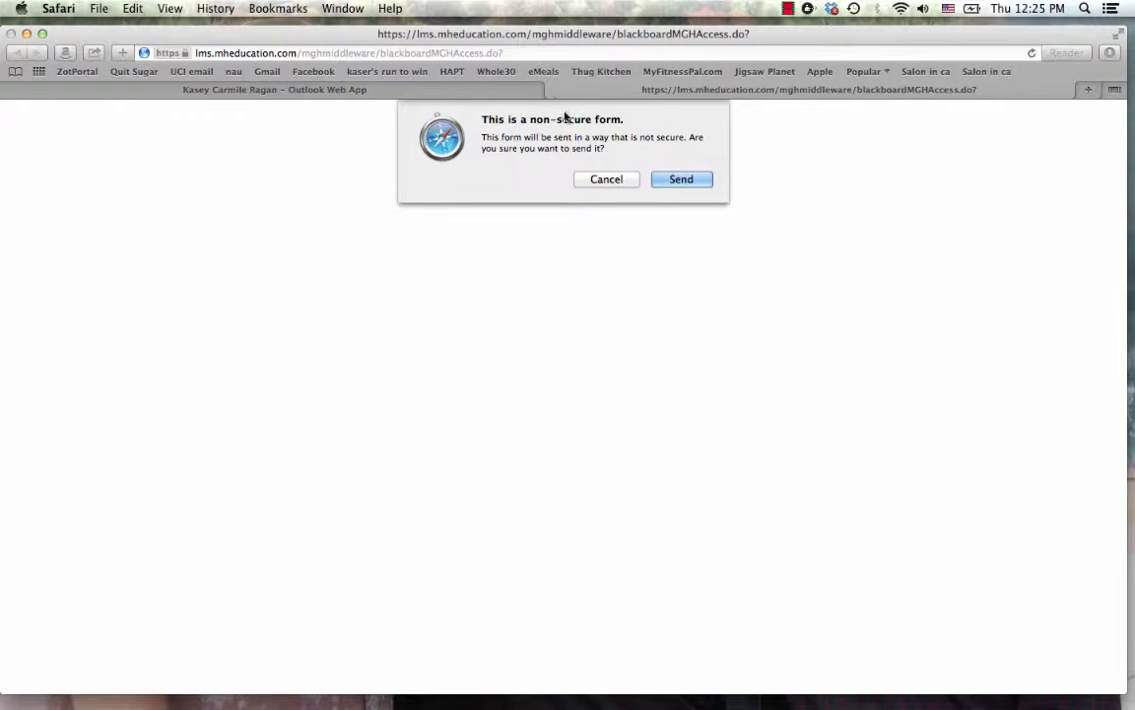
pyautogui.click(679, 182)
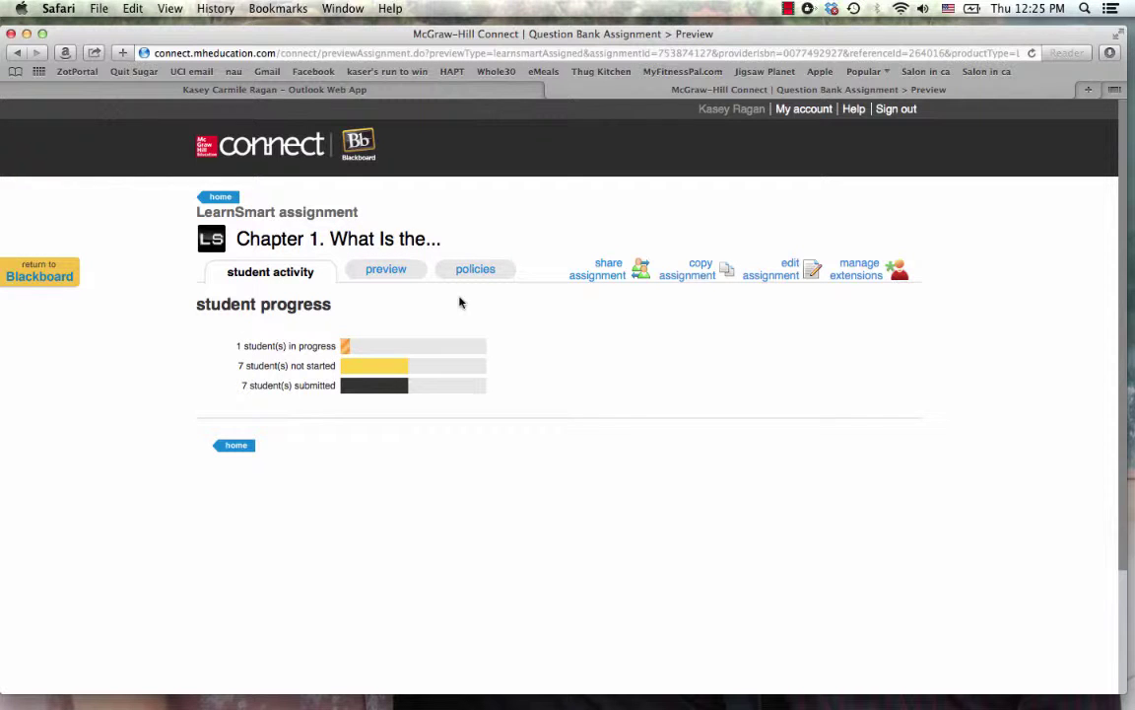
# - Preview the Chapter 1 LearnSmart study module as a student and look through the chapter's page thumbnails
pyautogui.click(399, 272)
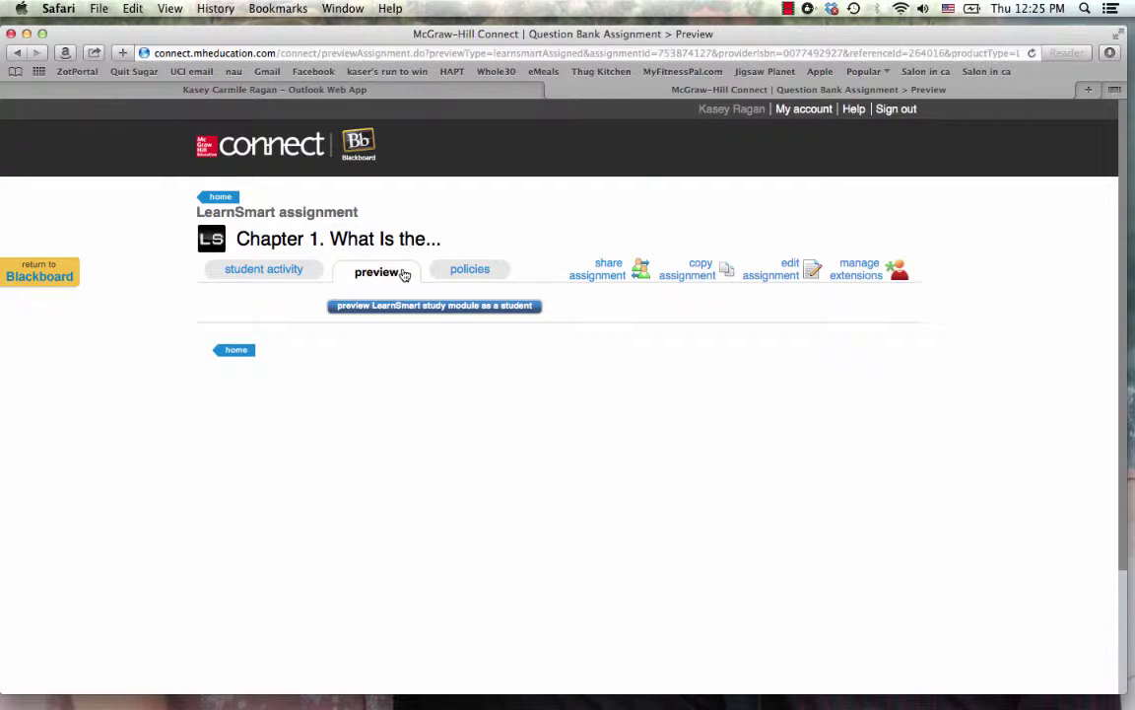
pyautogui.click(402, 309)
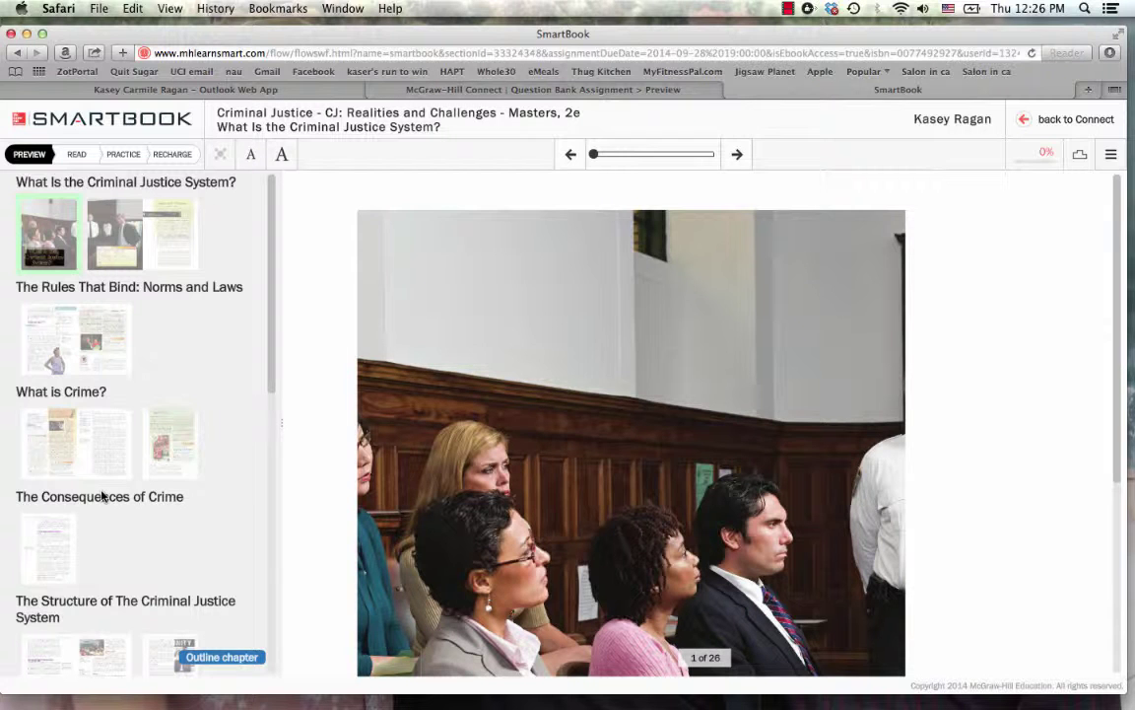
pyautogui.scroll(-10, 116, 268)
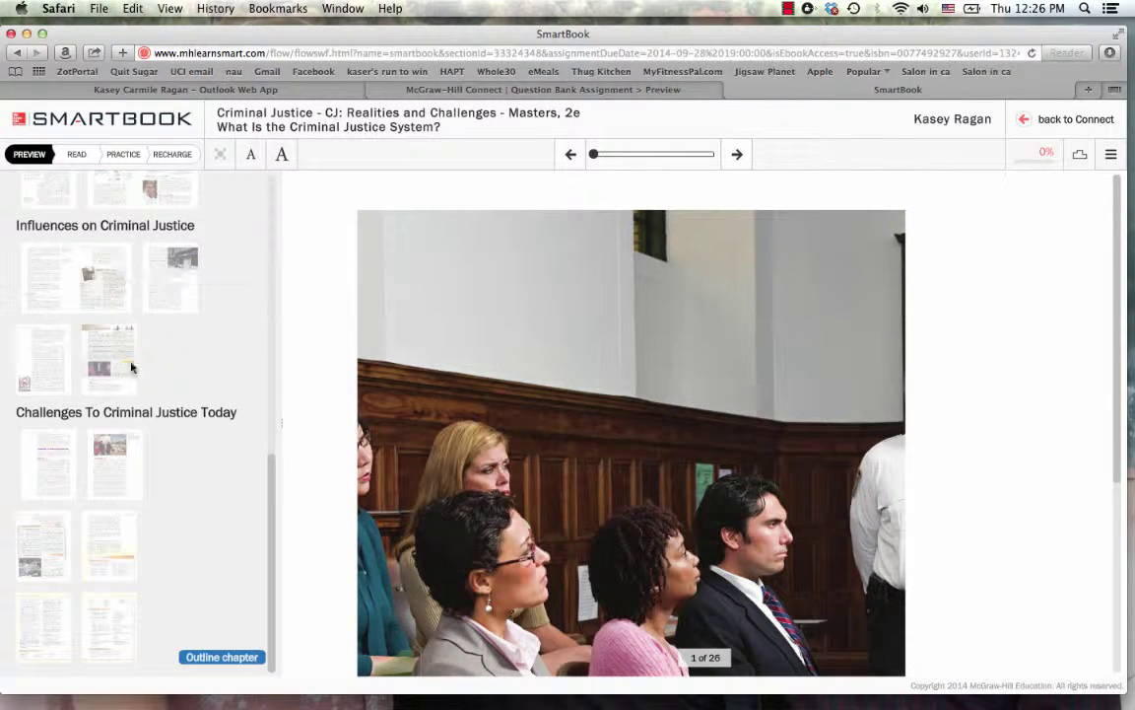
pyautogui.scroll(10, 134, 372)
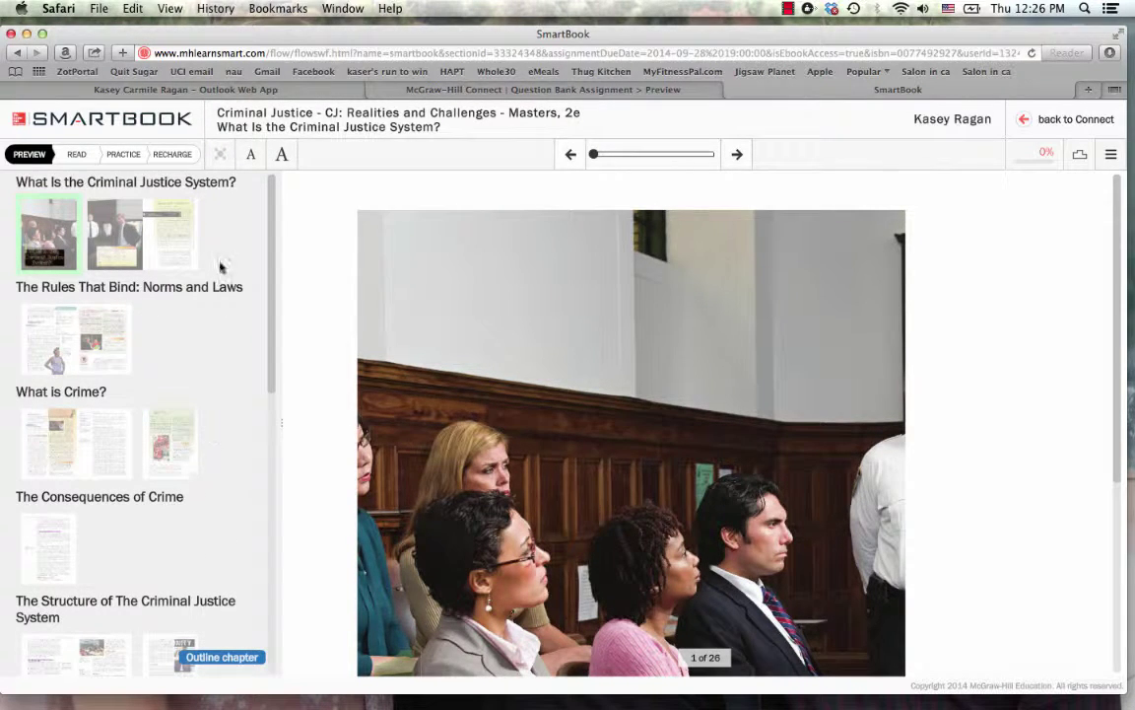
# - Switch the SmartBook to the Read stage and look over the chapter's first page
pyautogui.click(77, 155)
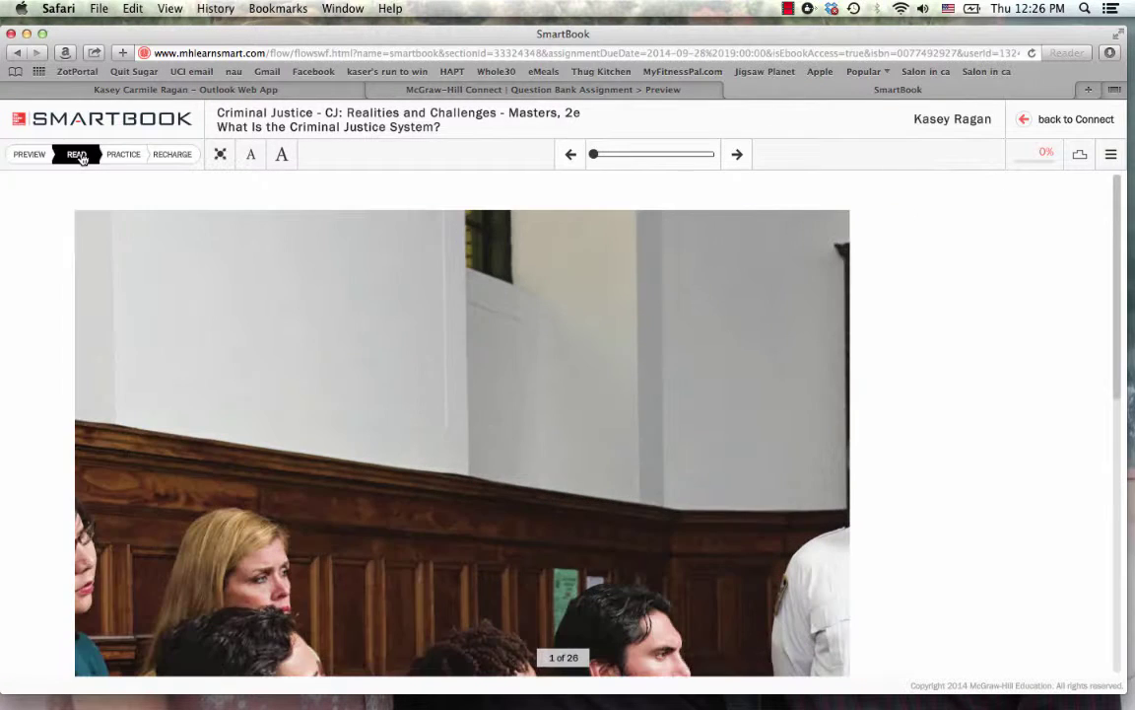
pyautogui.scroll(-5, 446, 290)
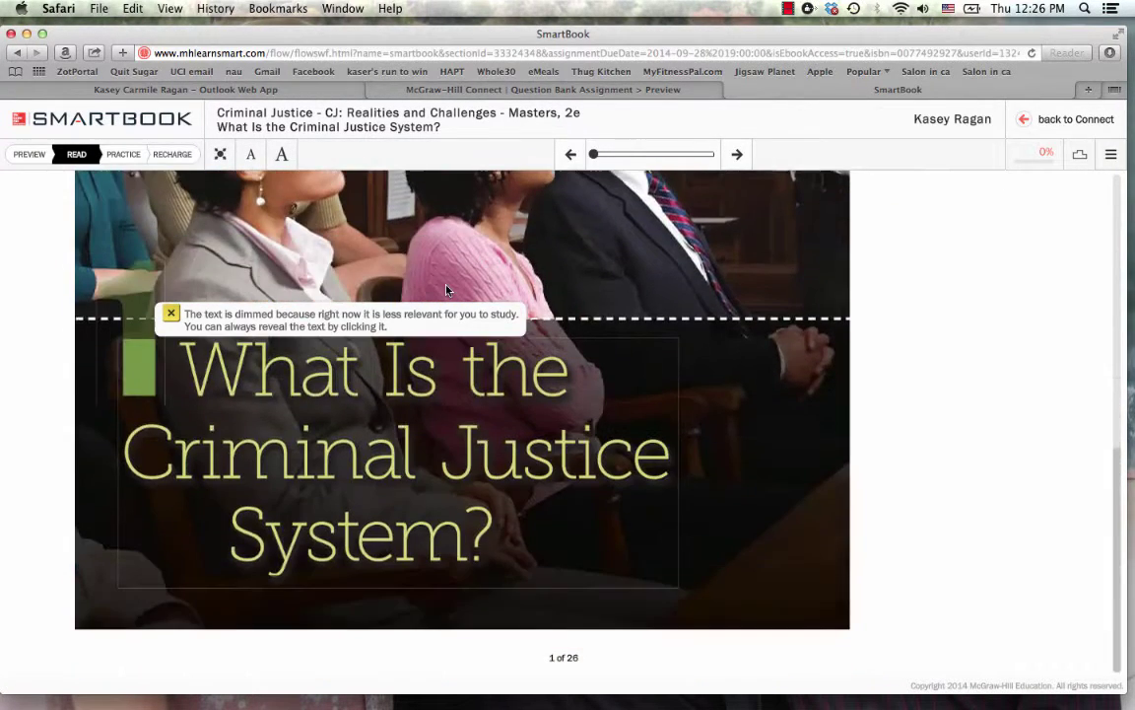
pyautogui.scroll(3, 447, 289)
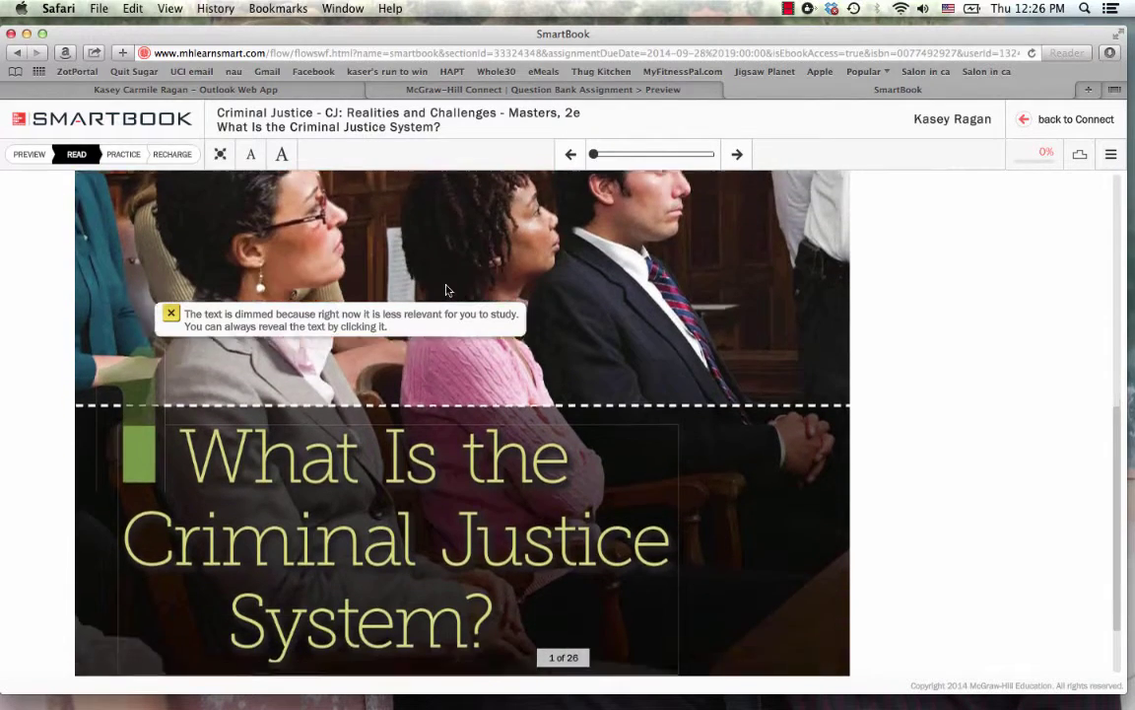
pyautogui.scroll(5, 447, 290)
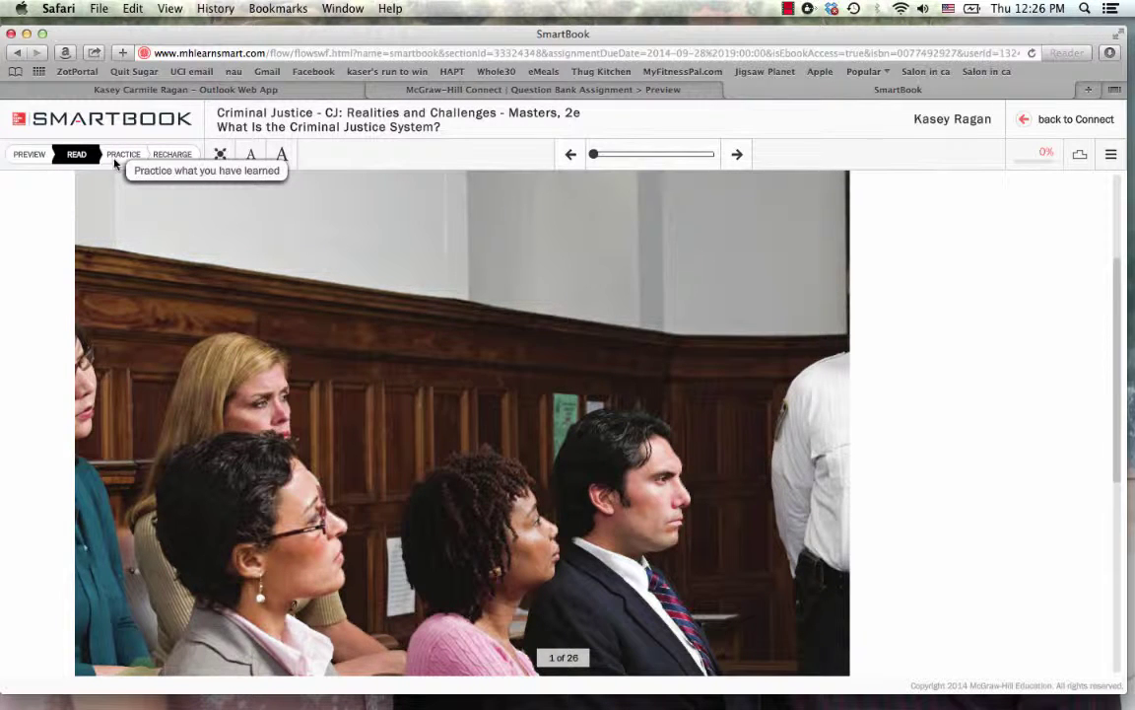
# - Start the Practice stage, mute the sound, and answer the mala in se question with "I know it" and "evil unto itself", continuing to the following question
pyautogui.click(115, 158)
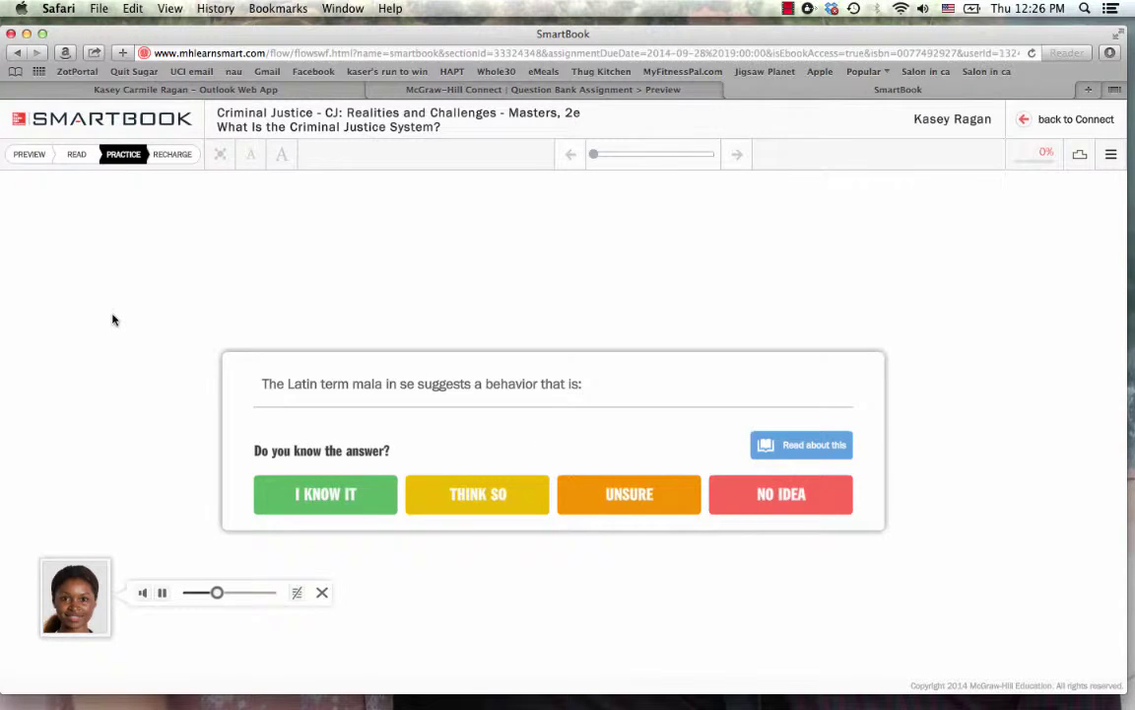
pyautogui.press('XF86AudioMute')
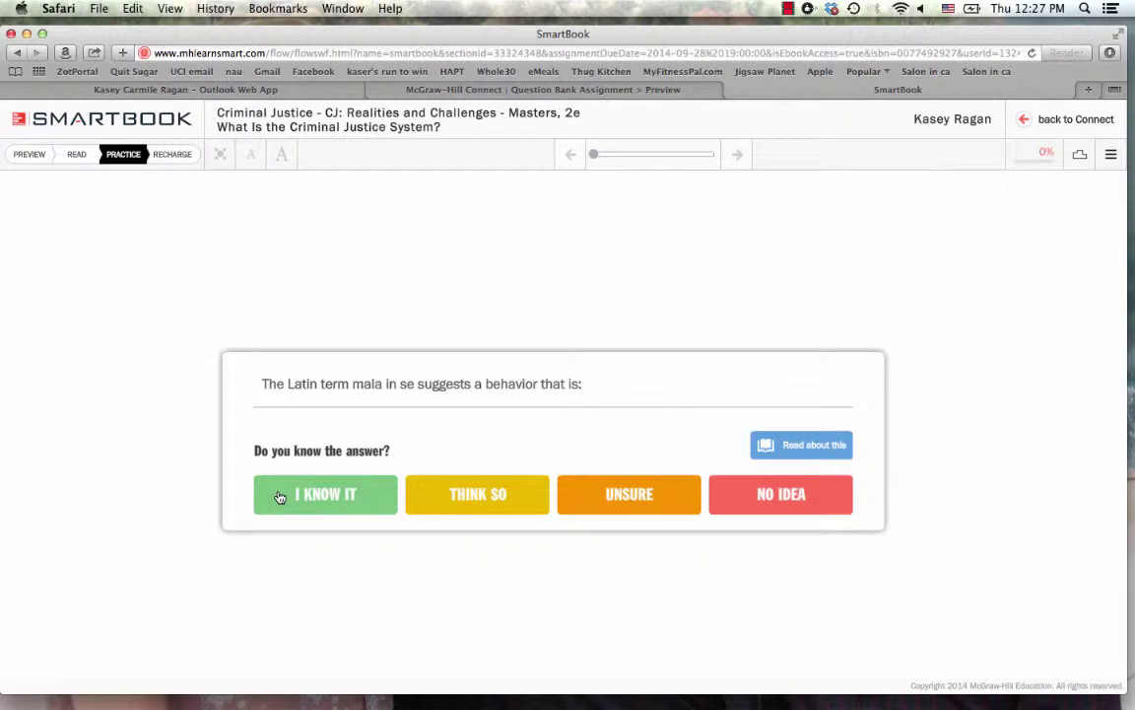
pyautogui.click(344, 490)
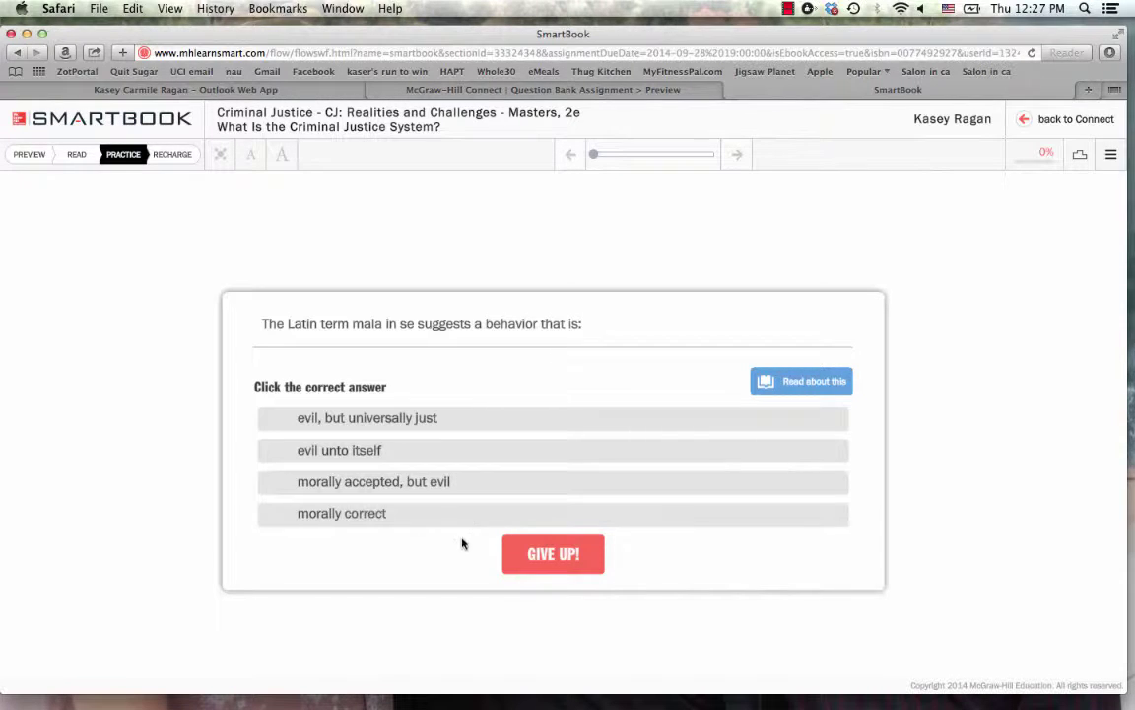
pyautogui.click(372, 455)
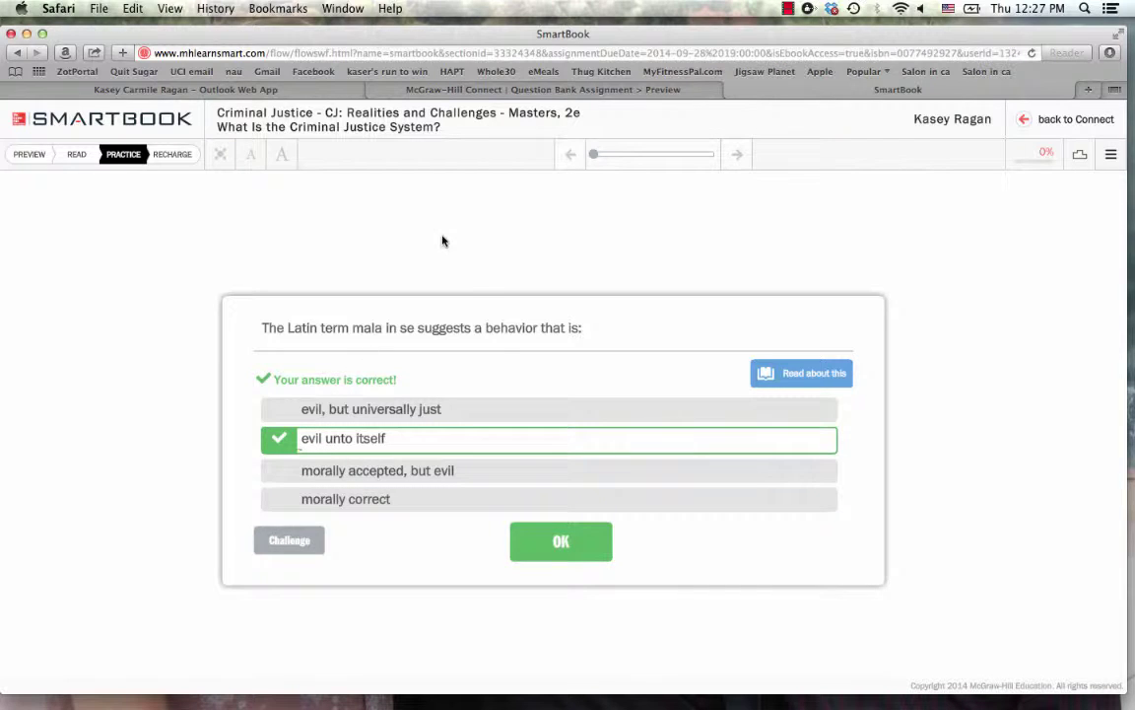
pyautogui.click(554, 547)
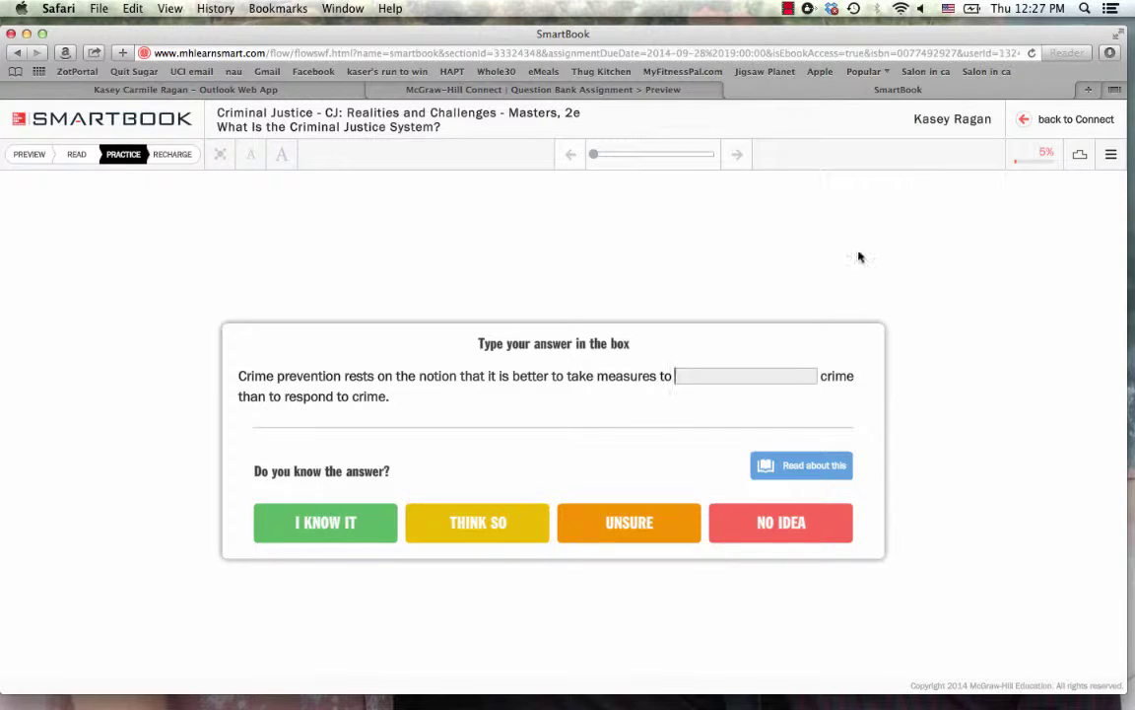
# - Leave the SmartBook for the Connect section home page and look through its assignments list
pyautogui.click(1047, 119)
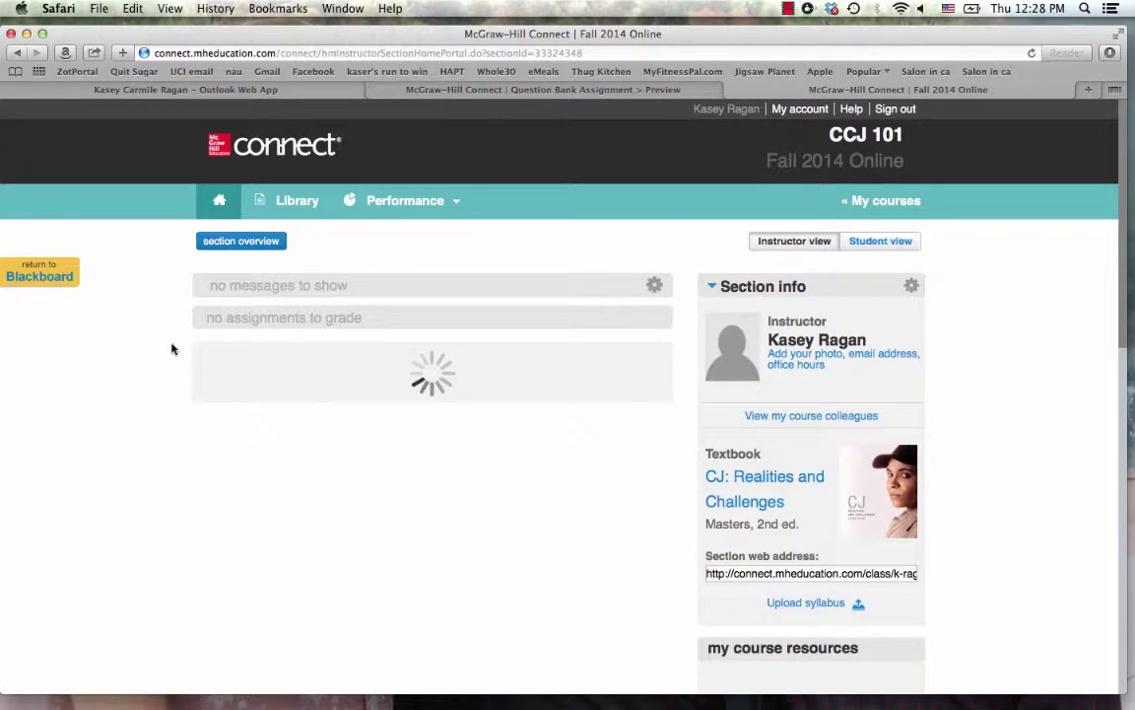
pyautogui.scroll(-3, 146, 322)
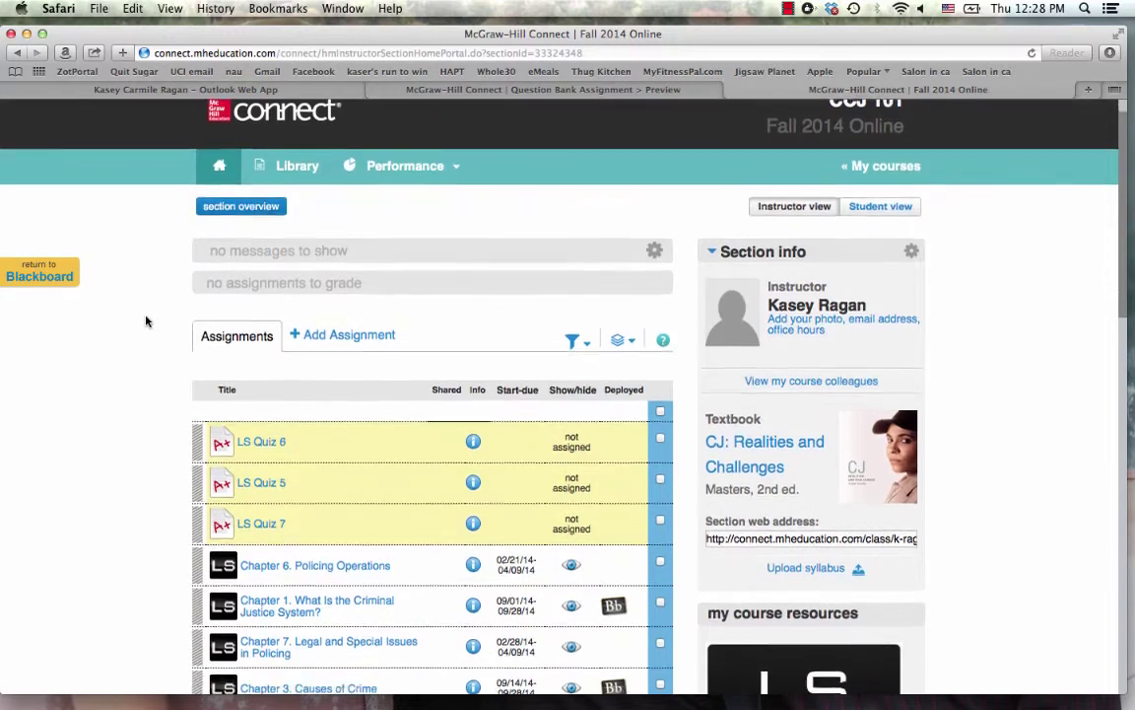
pyautogui.scroll(-8, 146, 321)
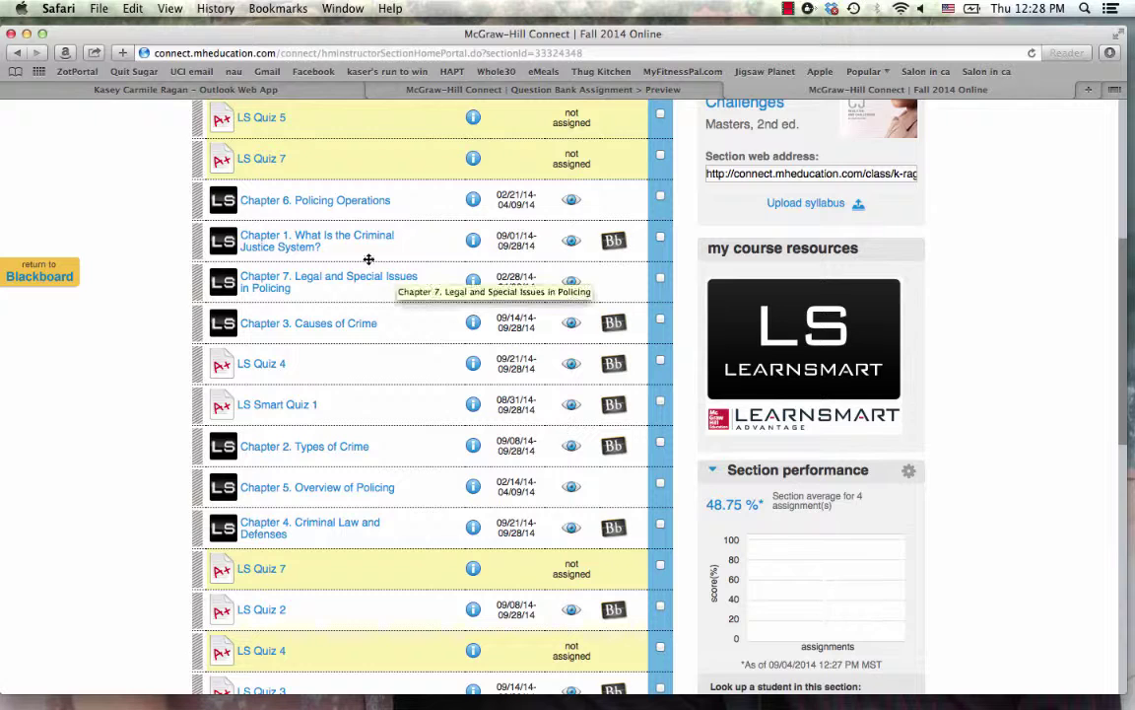
pyautogui.scroll(-2, 108, 367)
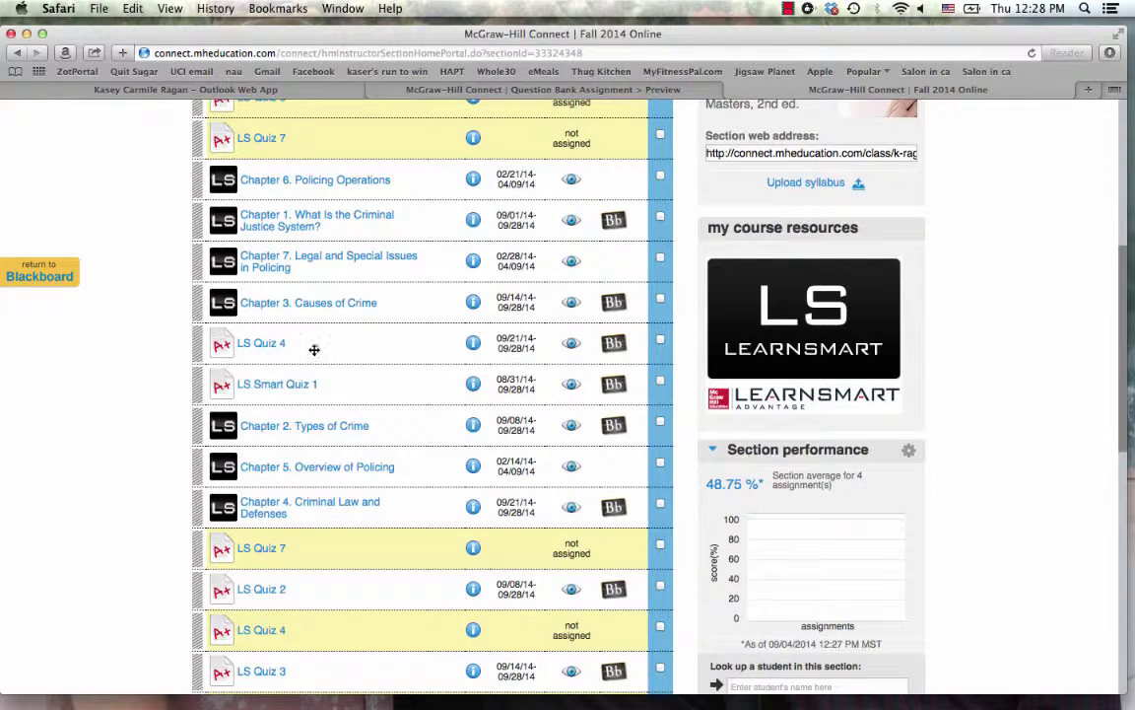
# - Open the LS Smart Quiz 1 assignment and preview its questions
pyautogui.click(251, 387)
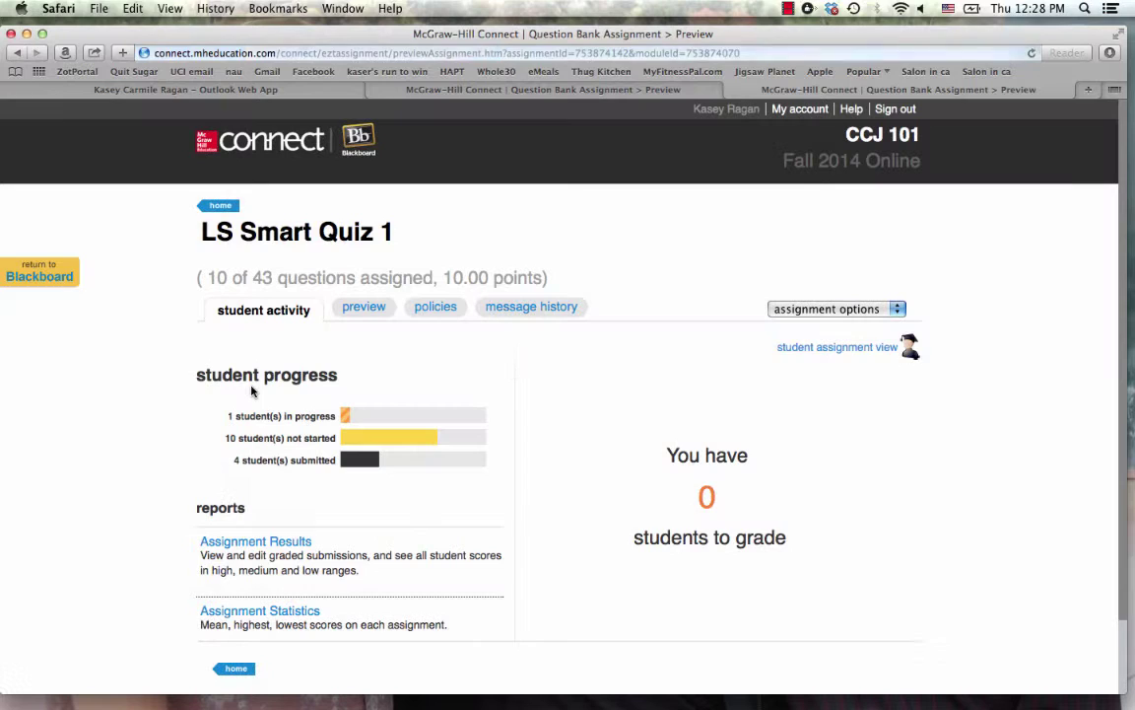
pyautogui.scroll(-2, 64, 415)
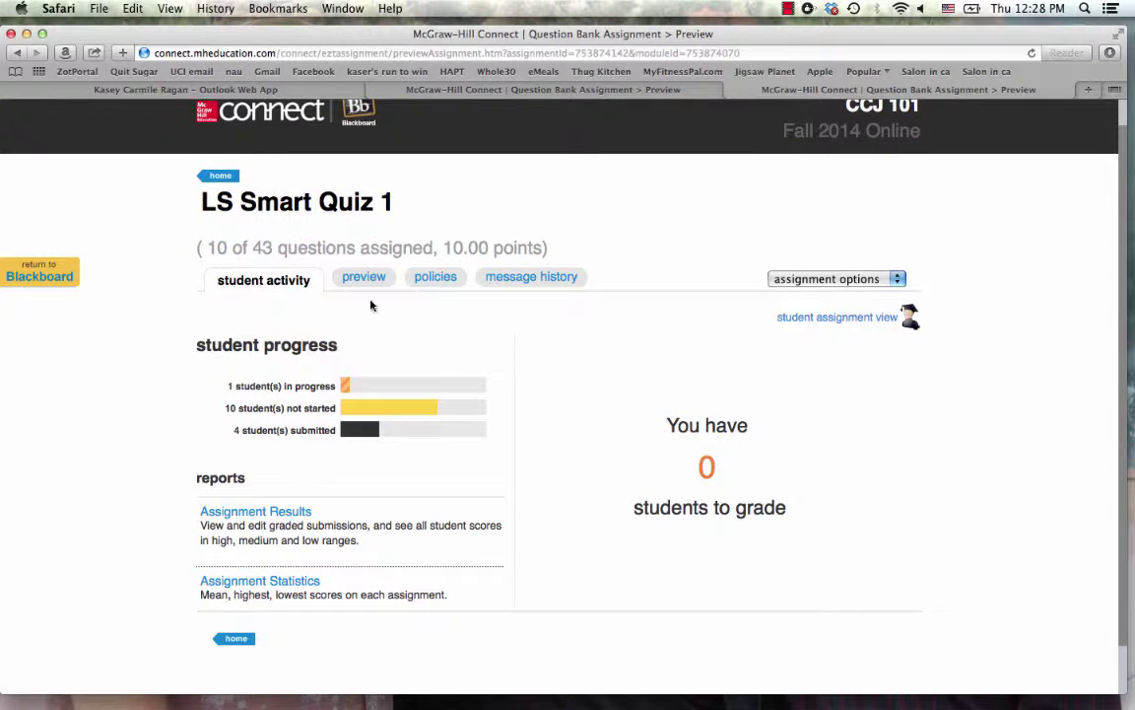
pyautogui.click(372, 285)
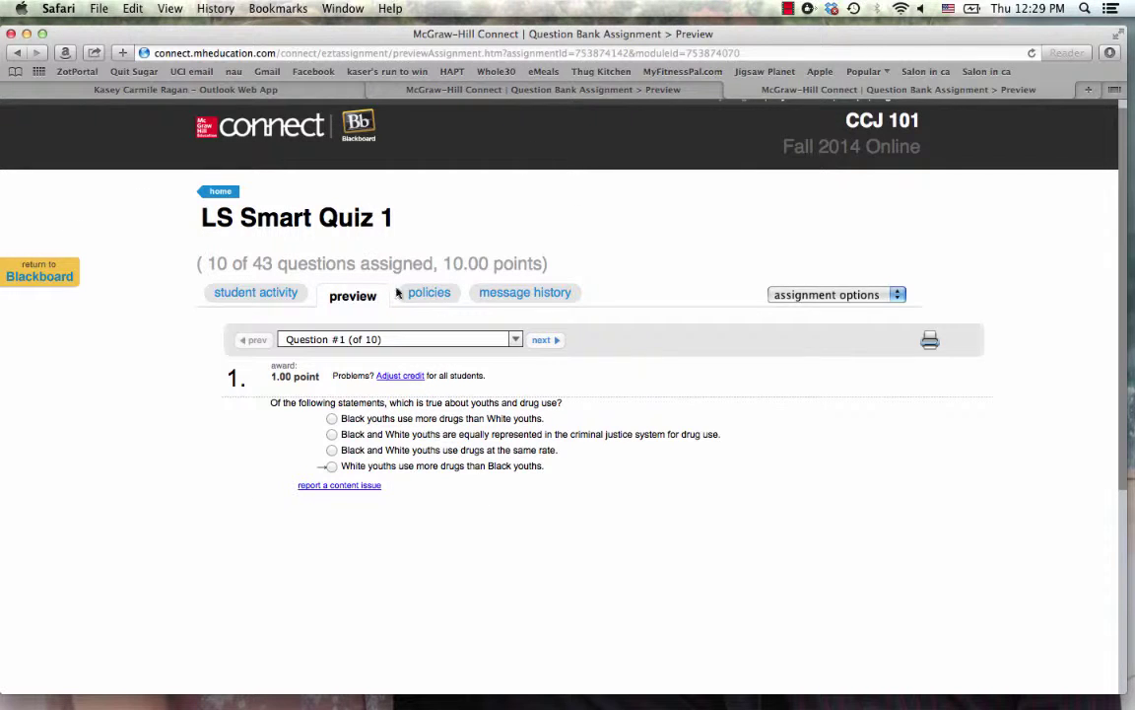
# - Return from the quiz preview to Blackboard and look through the chapter modules and quizzes in the Learn Smart 1-4 folder
pyautogui.click(59, 277)
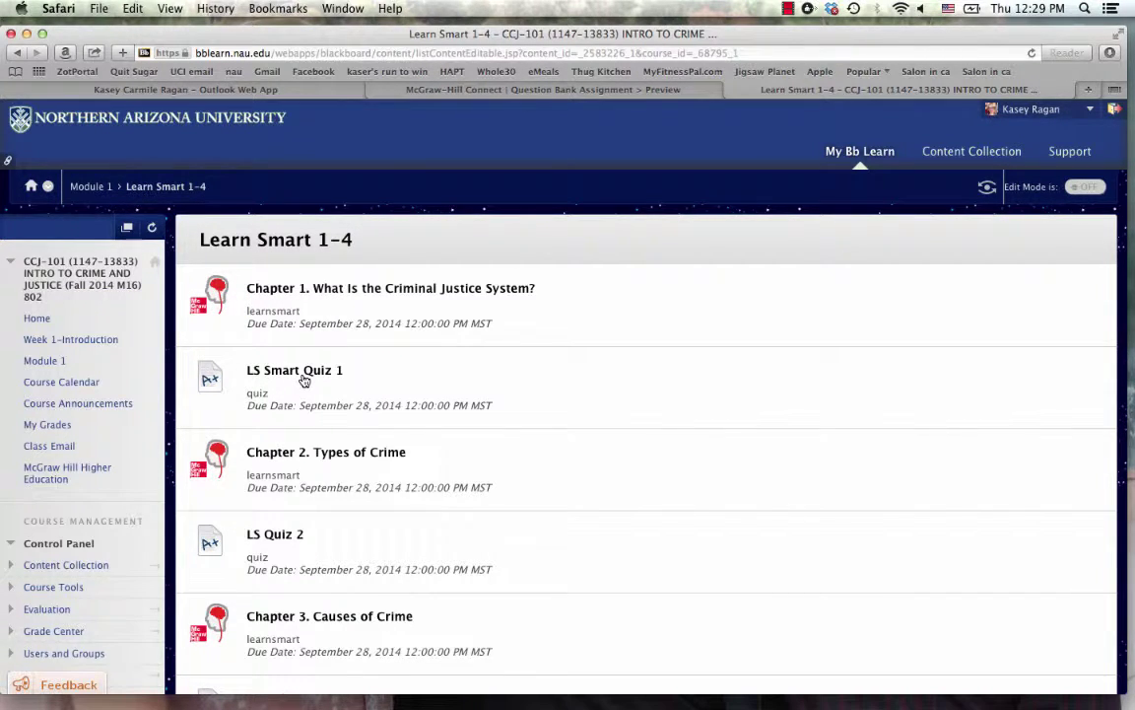
pyautogui.scroll(-3, 304, 381)
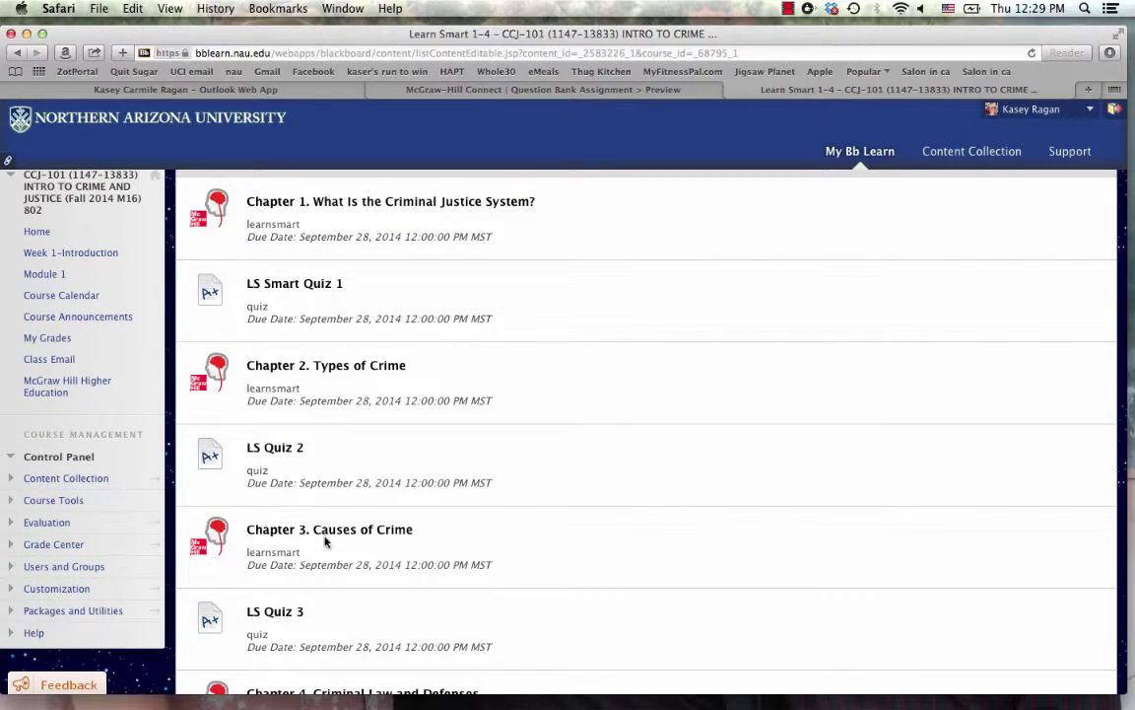
pyautogui.scroll(-5, 375, 579)
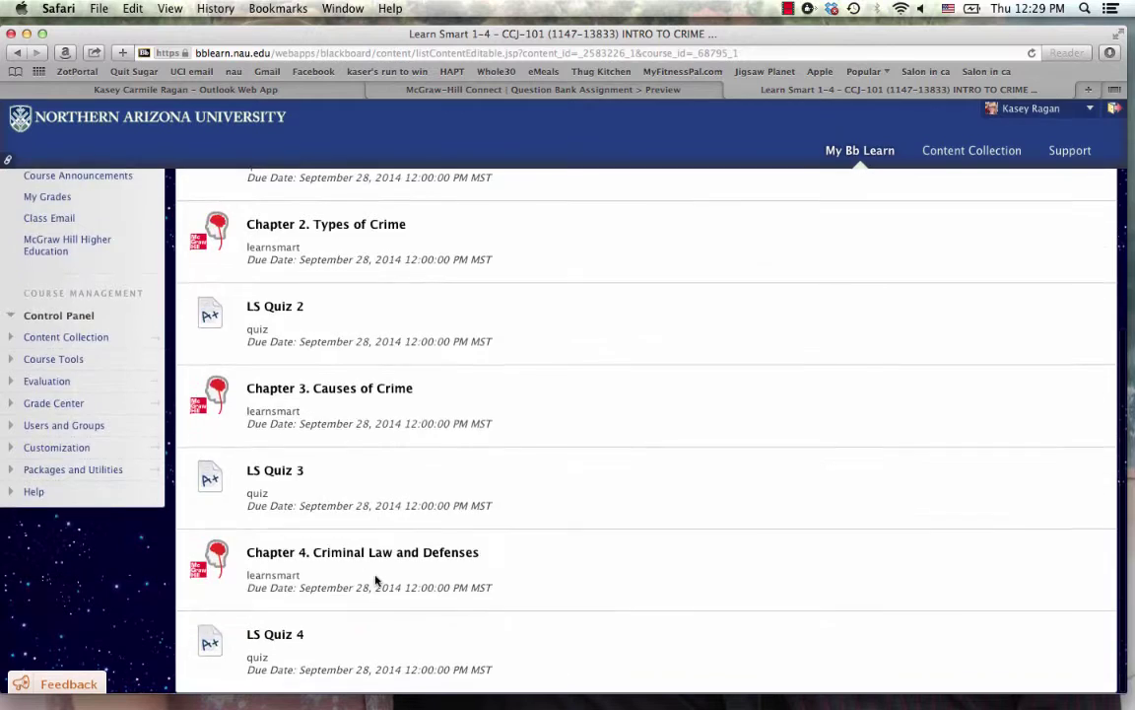
pyautogui.scroll(5, 410, 613)
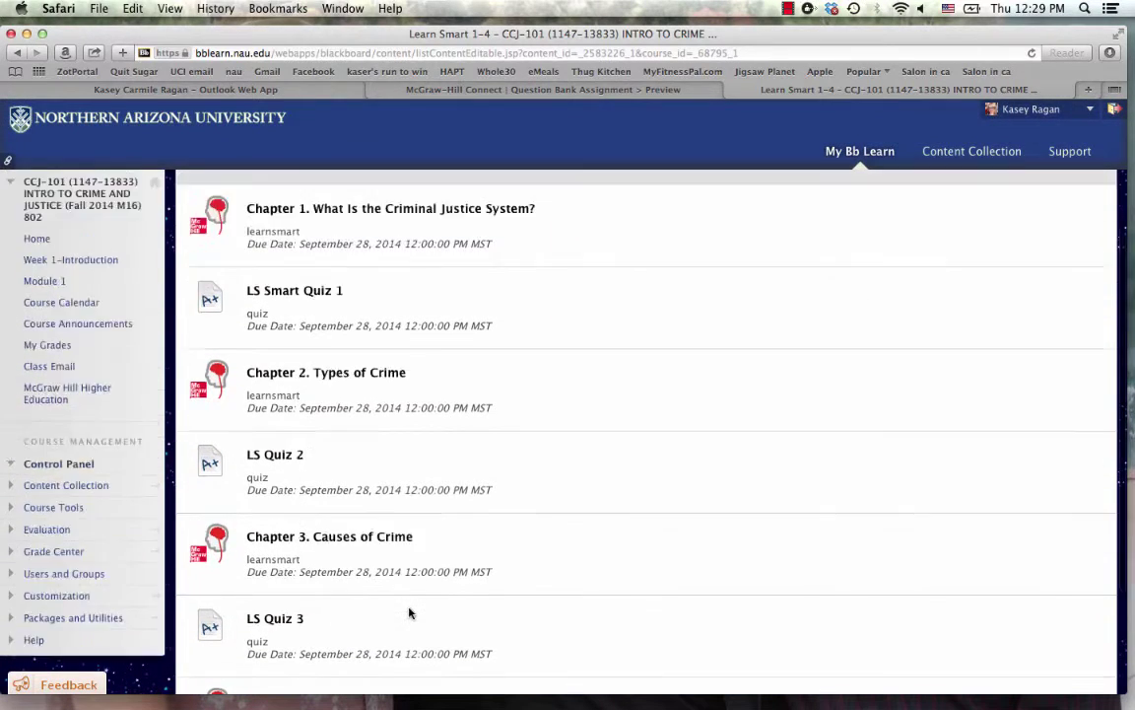
pyautogui.scroll(3, 409, 613)
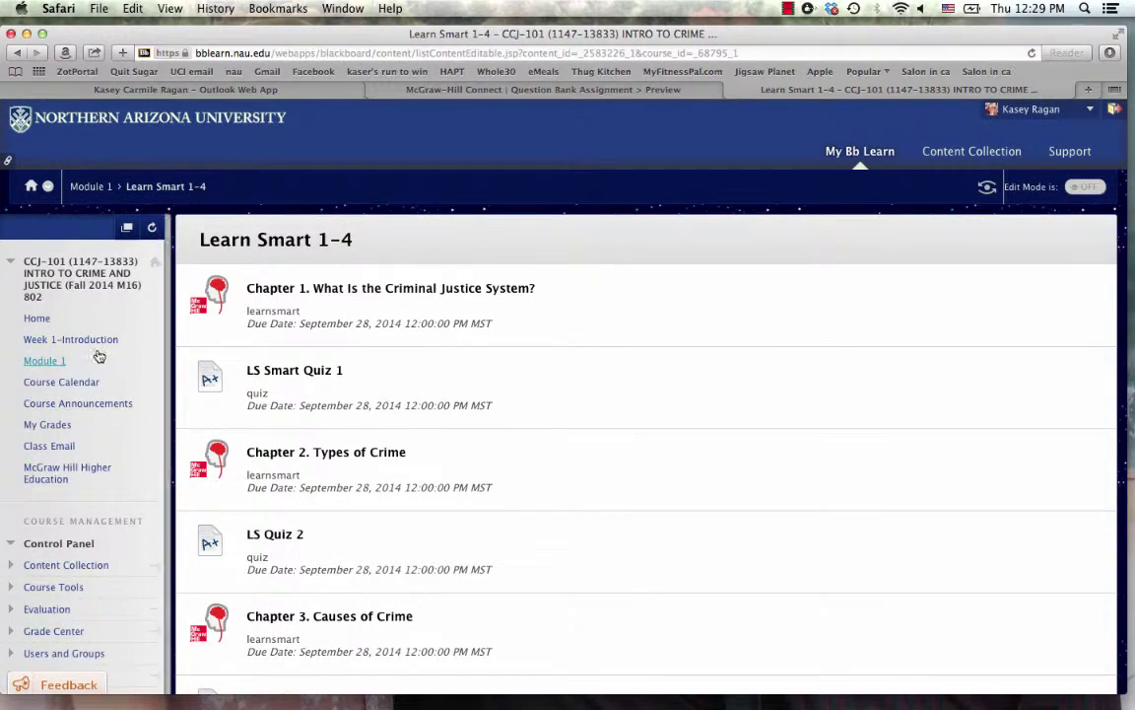
# - Open the course's Module 1 page and review its instructions and content folders
pyautogui.click(45, 361)
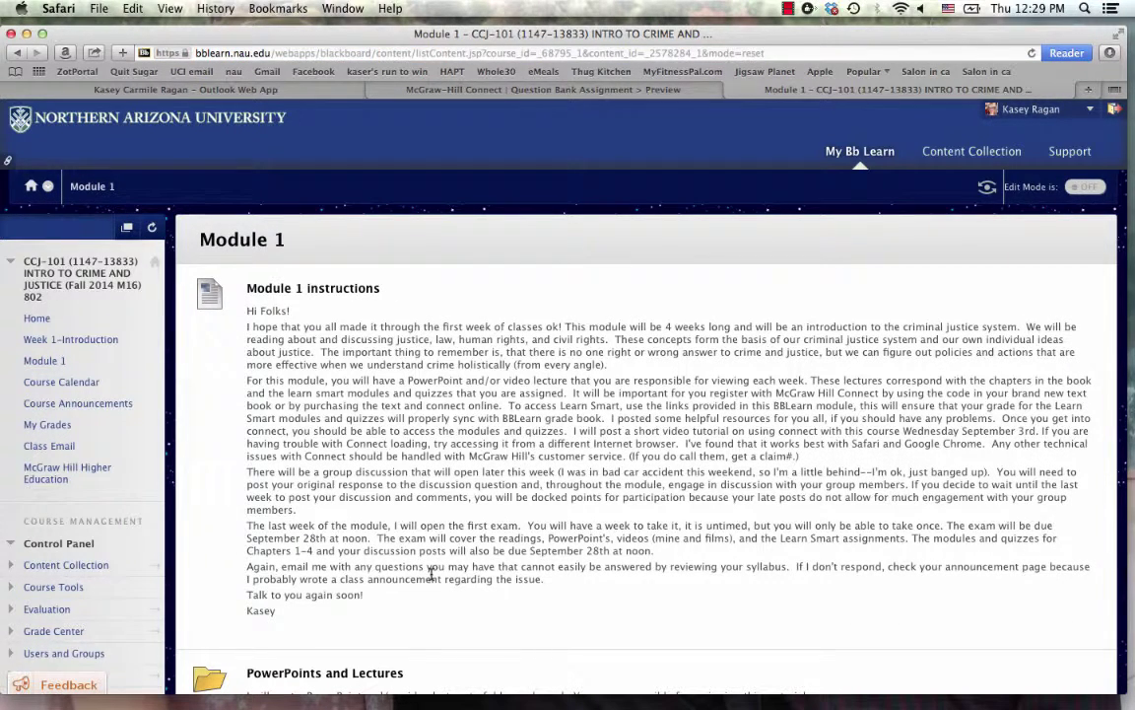
pyautogui.scroll(-4, 431, 572)
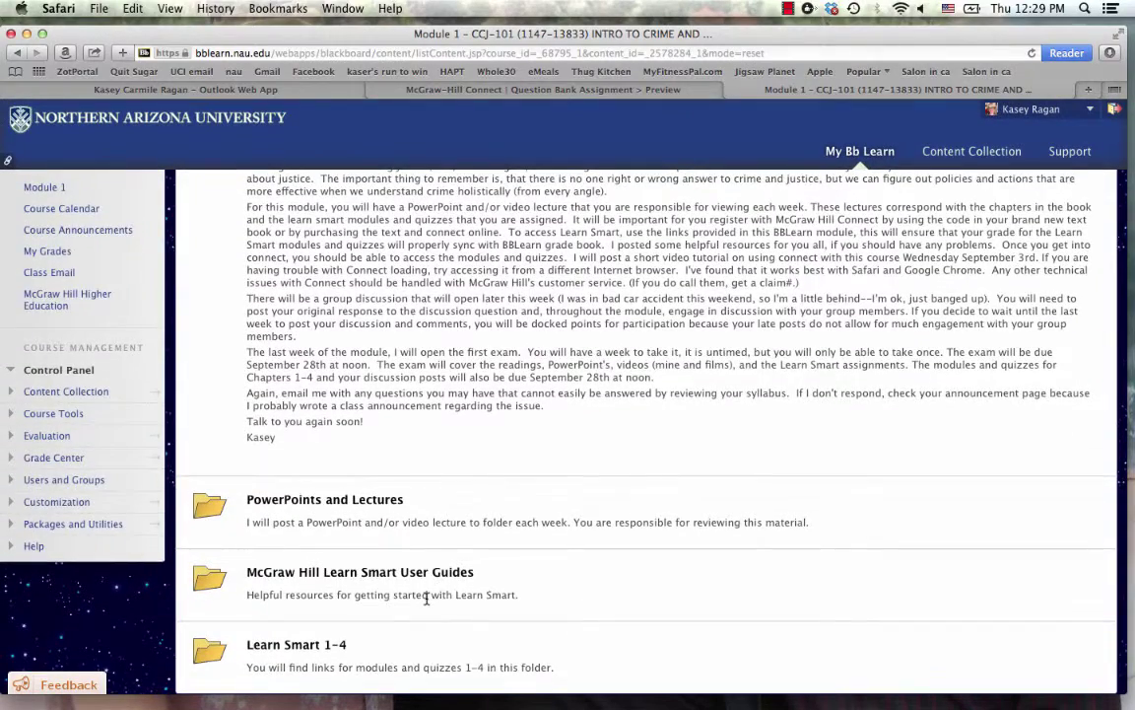
pyautogui.scroll(1, 426, 598)
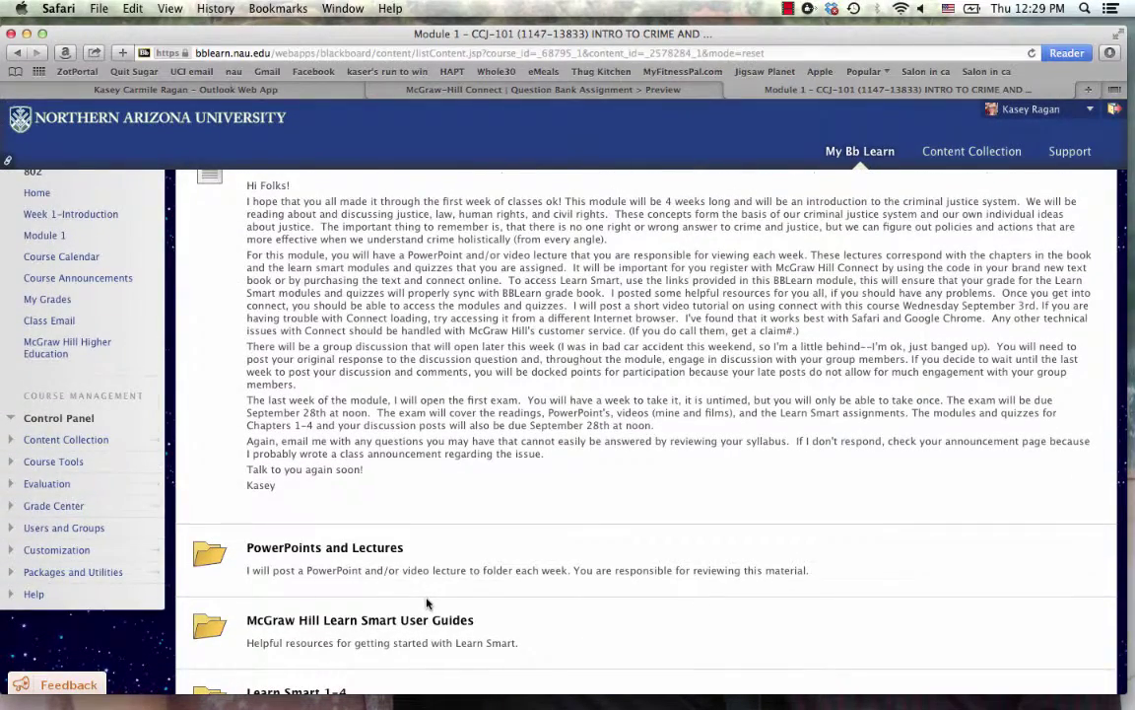
pyautogui.scroll(1, 427, 602)
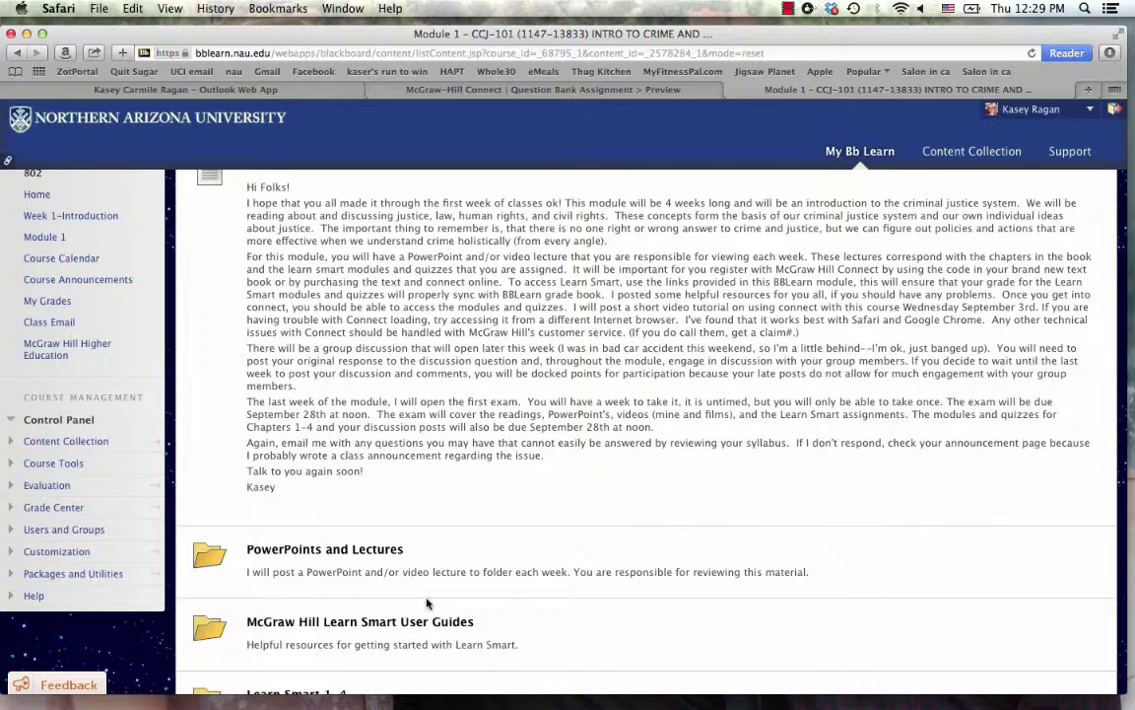
pyautogui.scroll(-1, 427, 603)
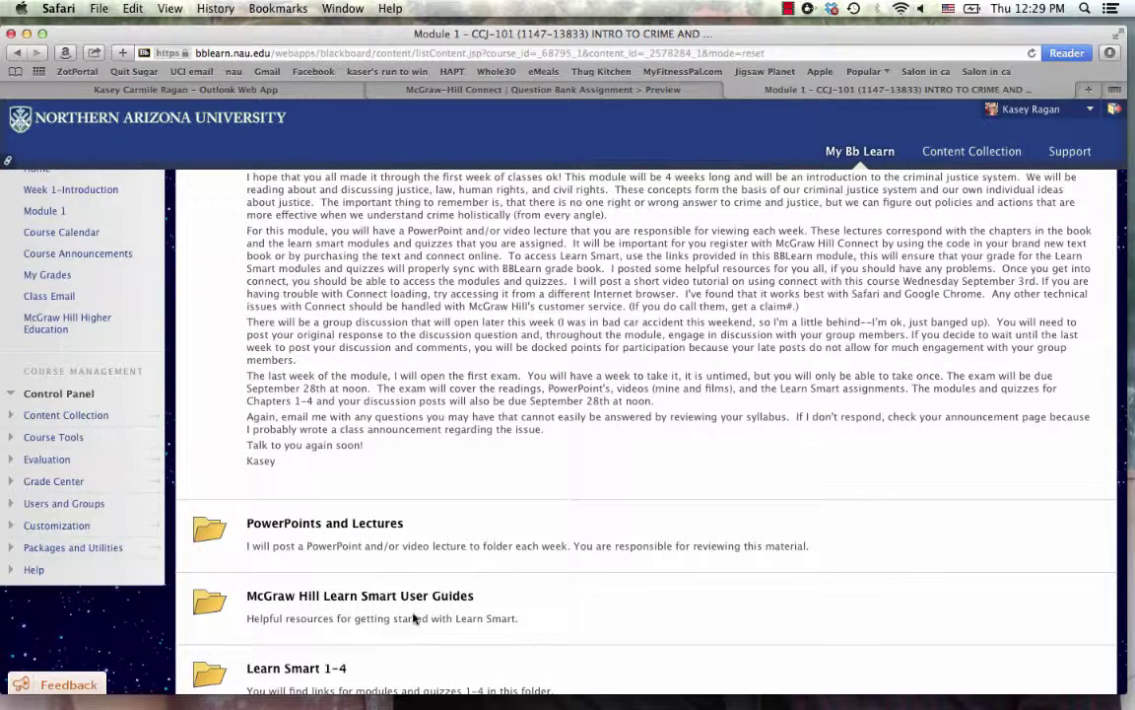
pyautogui.scroll(-1, 434, 598)
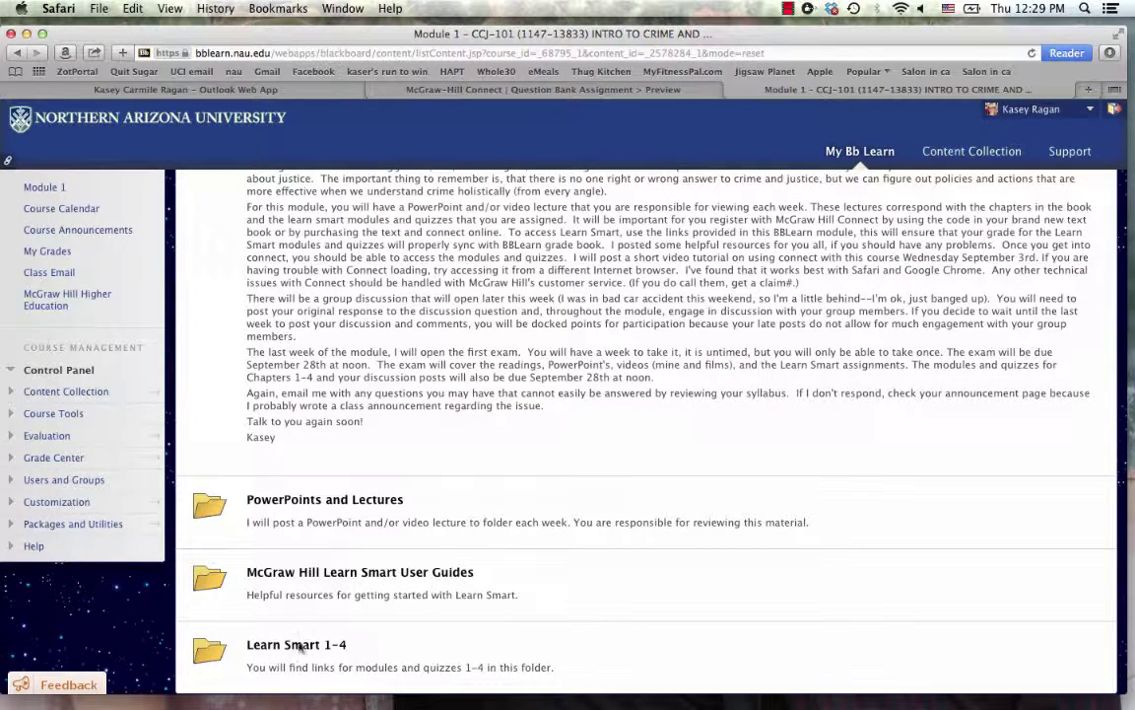
pyautogui.scroll(5, 281, 568)
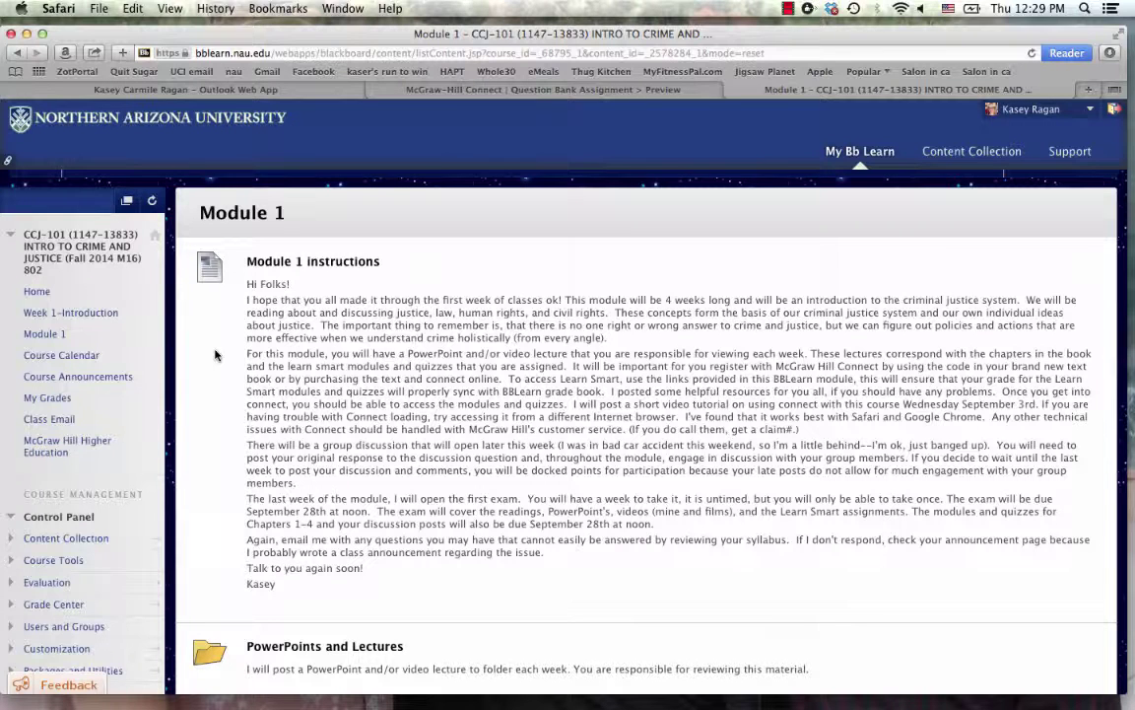
# - Open the McGraw Hill Learn Smart User Guides folder from Module 1 and download the Connect guide
pyautogui.scroll(-2, 264, 347)
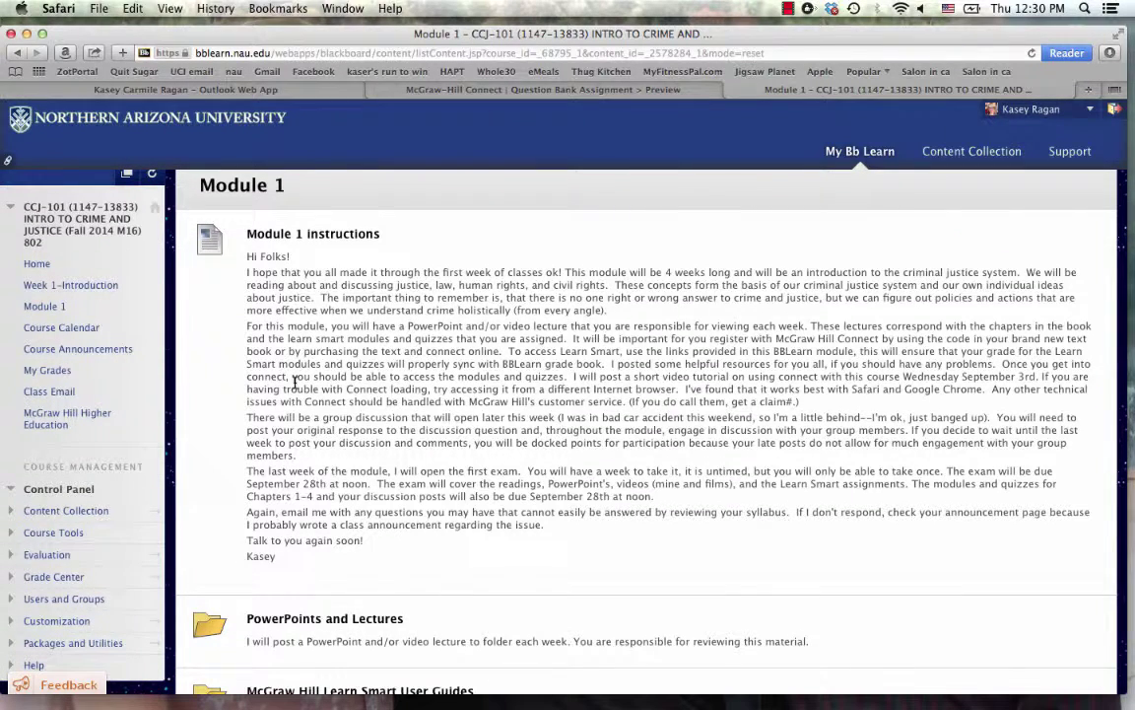
pyautogui.scroll(-1, 294, 382)
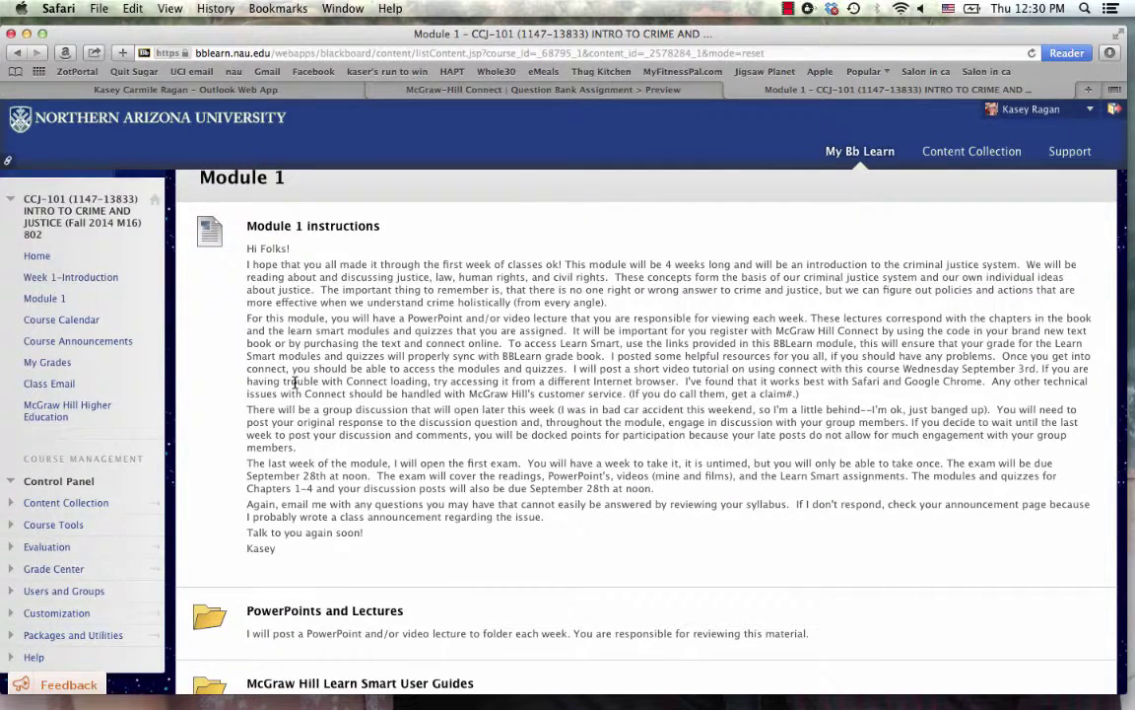
pyautogui.scroll(-5, 342, 347)
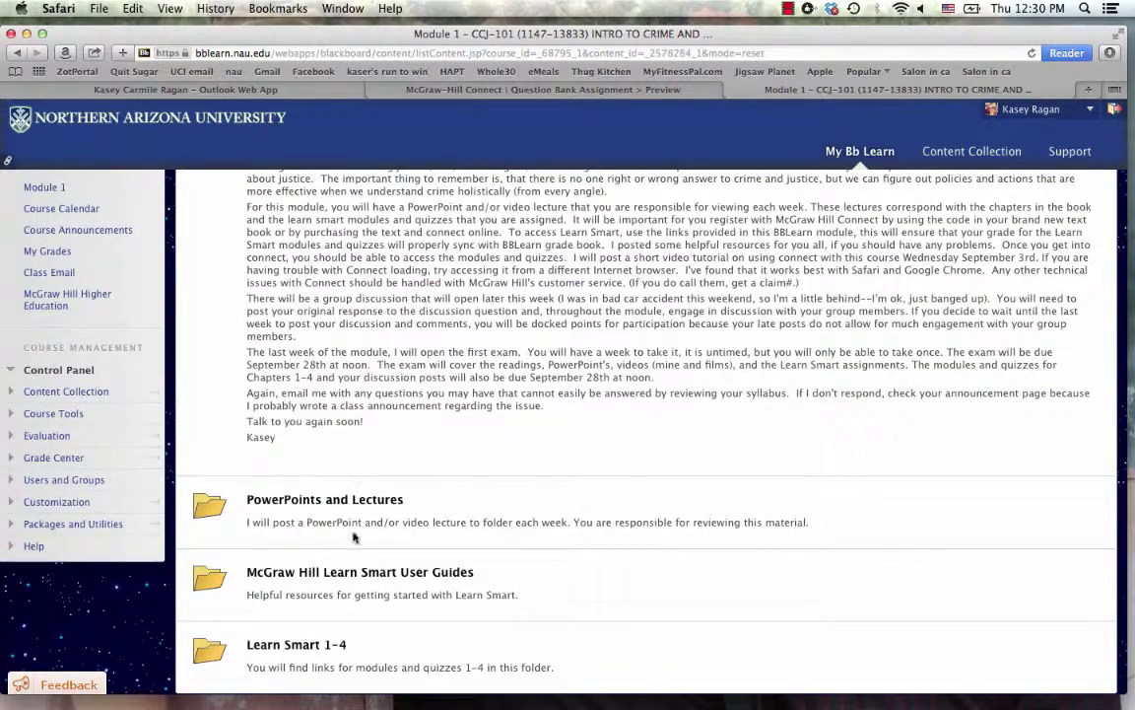
pyautogui.click(319, 574)
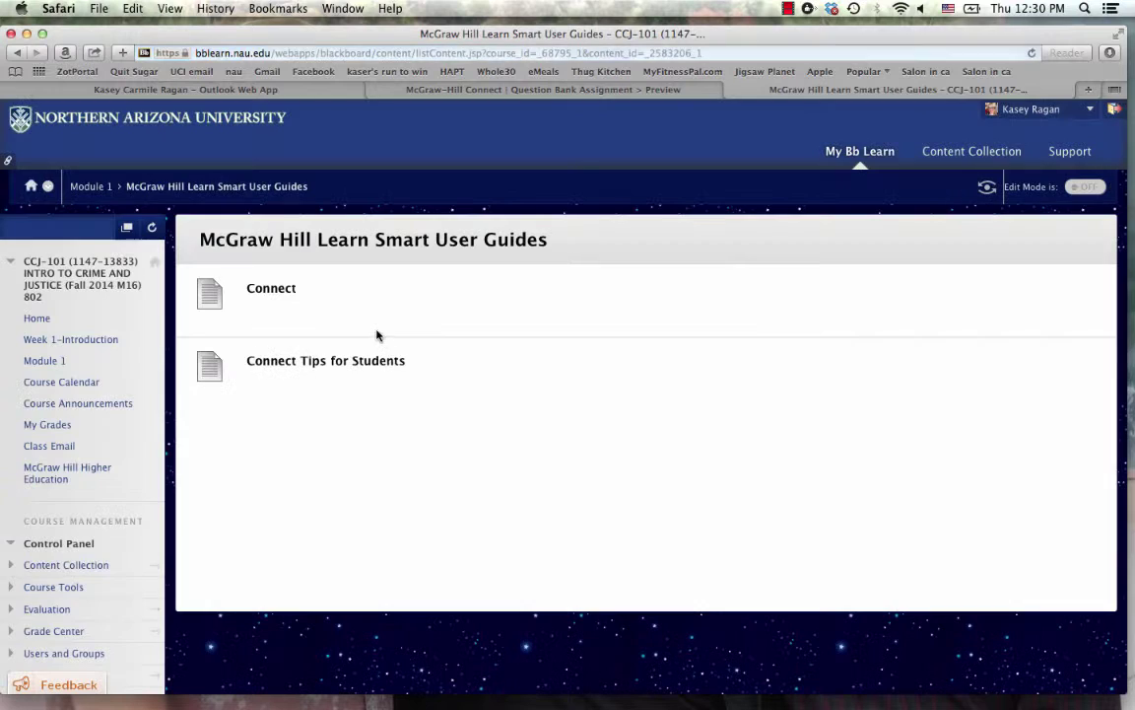
pyautogui.click(271, 290)
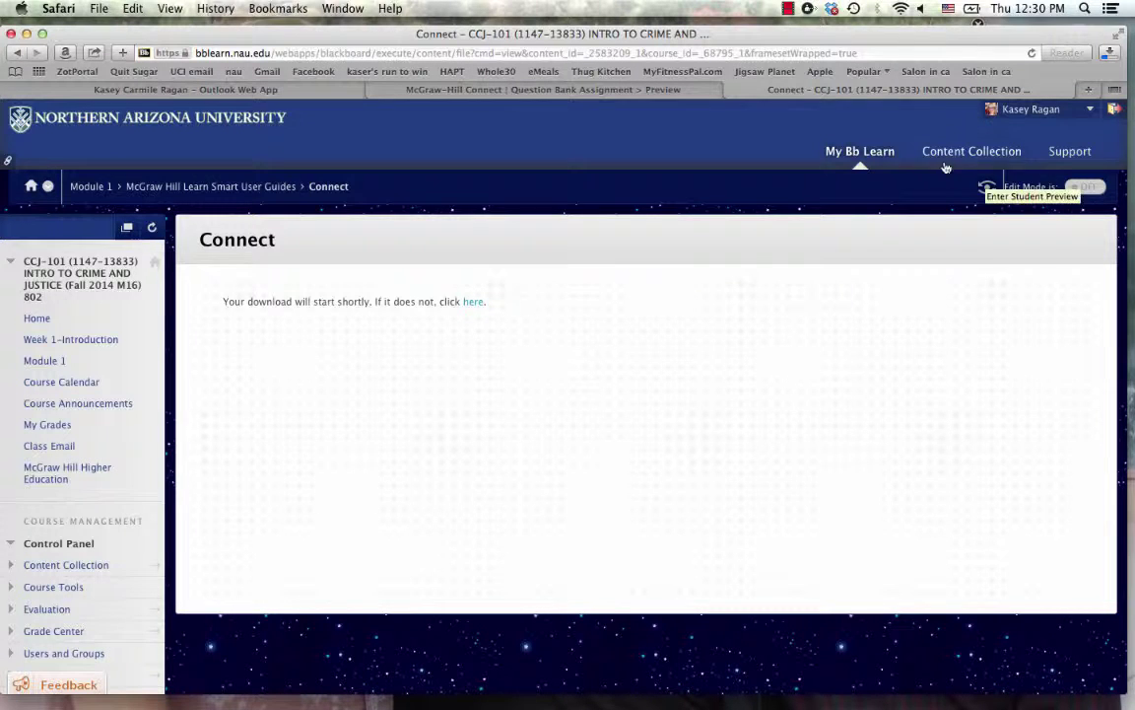
pyautogui.click(787, 9)
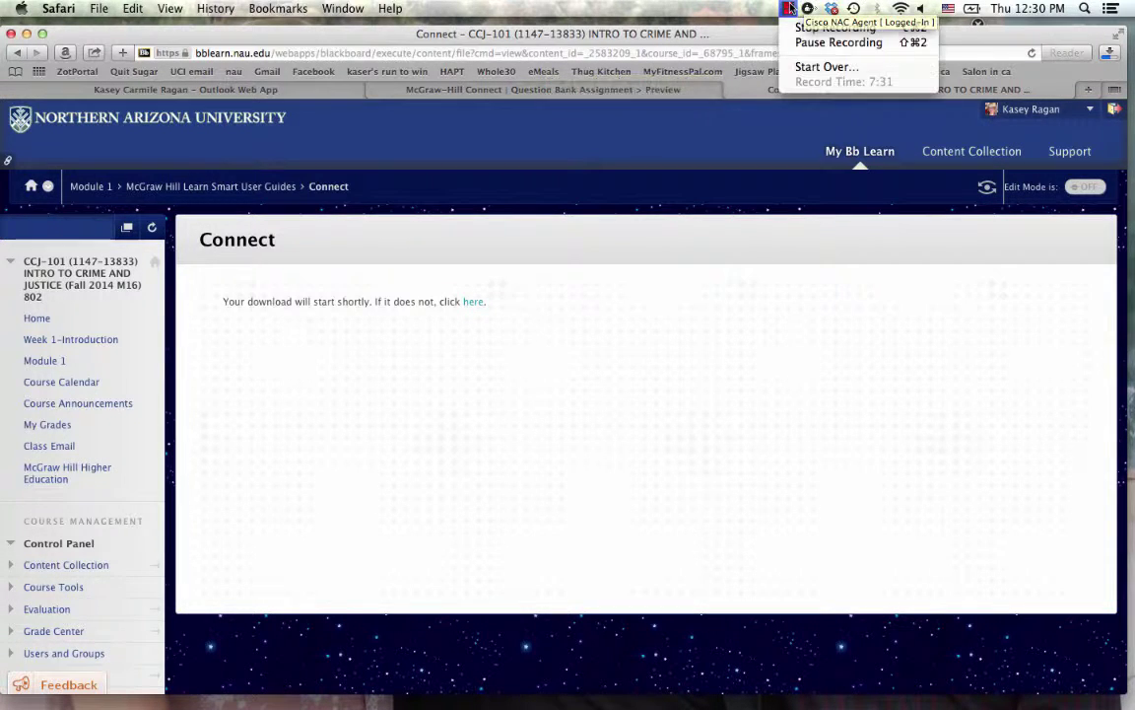